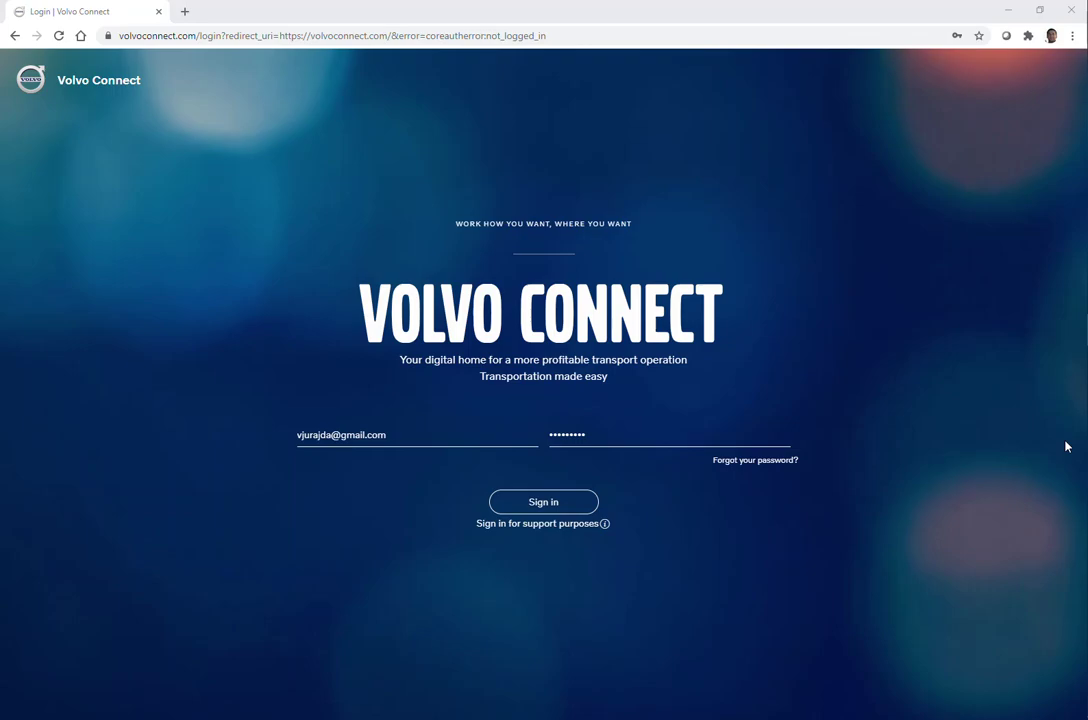
# Sign in to Volvo Connect with the prefilled credentials and open the Kalendář service
pyautogui.click(581, 503)
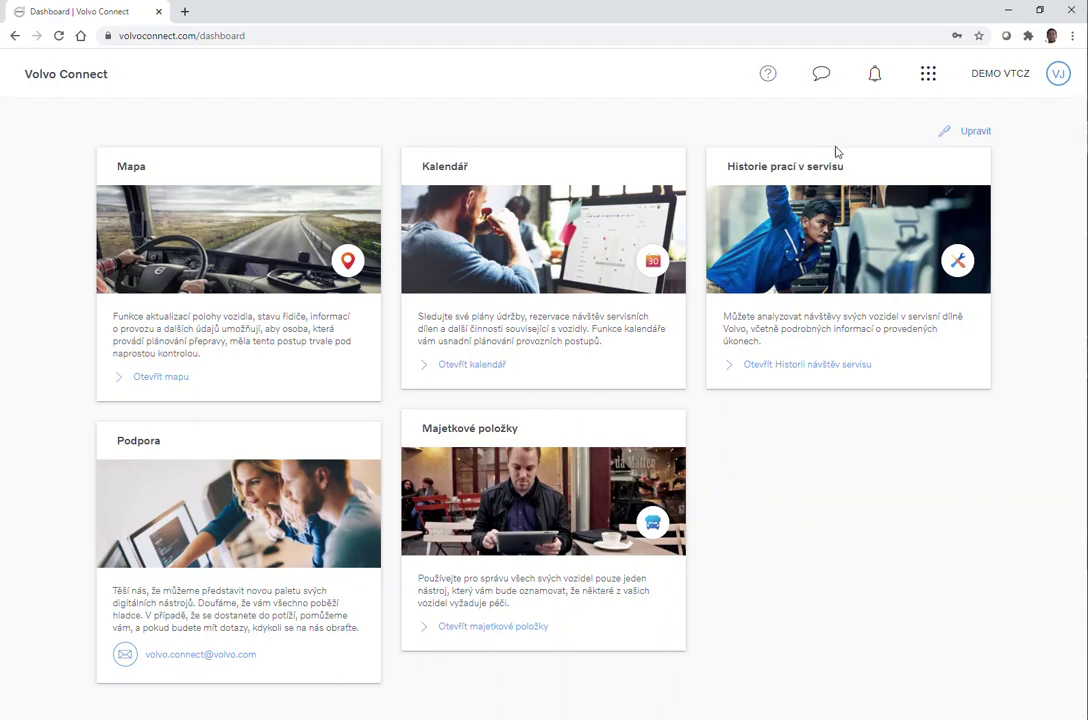
pyautogui.click(927, 76)
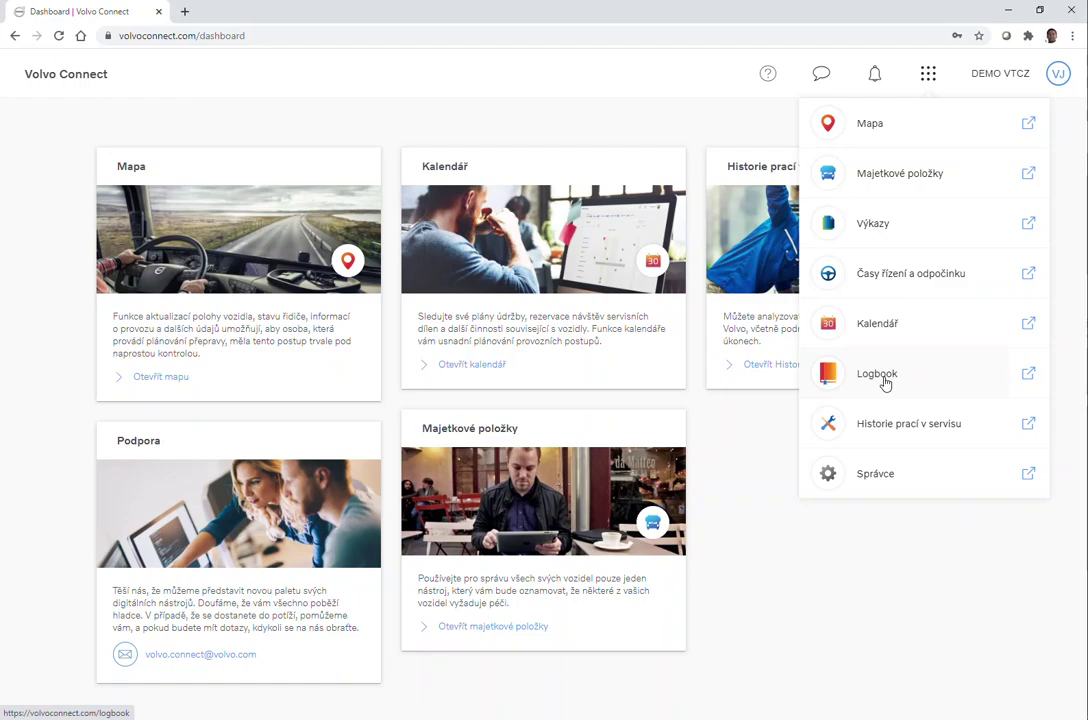
pyautogui.click(748, 423)
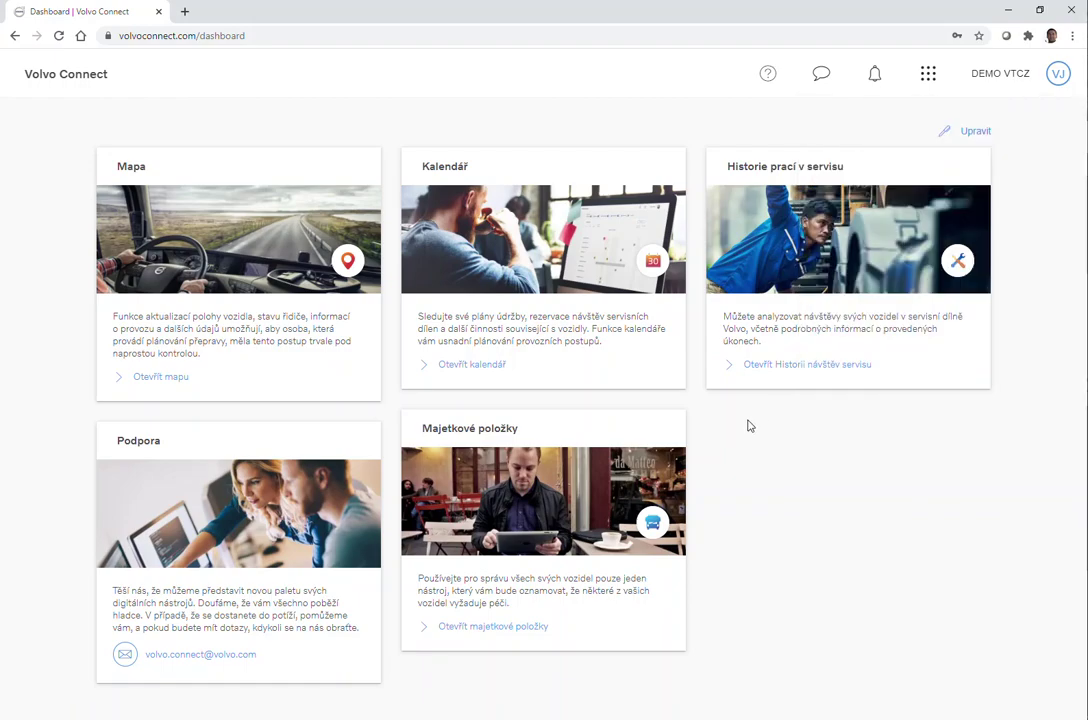
pyautogui.click(501, 232)
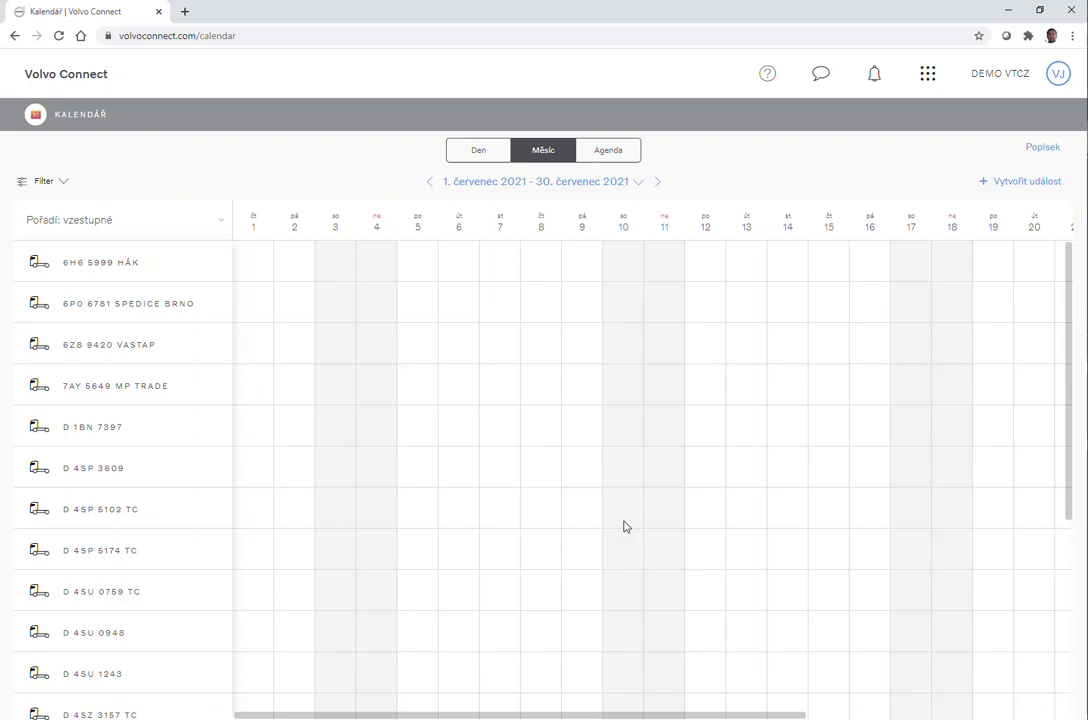
# Filter the calendar to vehicles D 5SA 9187, 9188 TC, 9189, 9214 LNG XC, D 5SB 3791 TC and 3902 TC
pyautogui.scroll(-4, 624, 526)
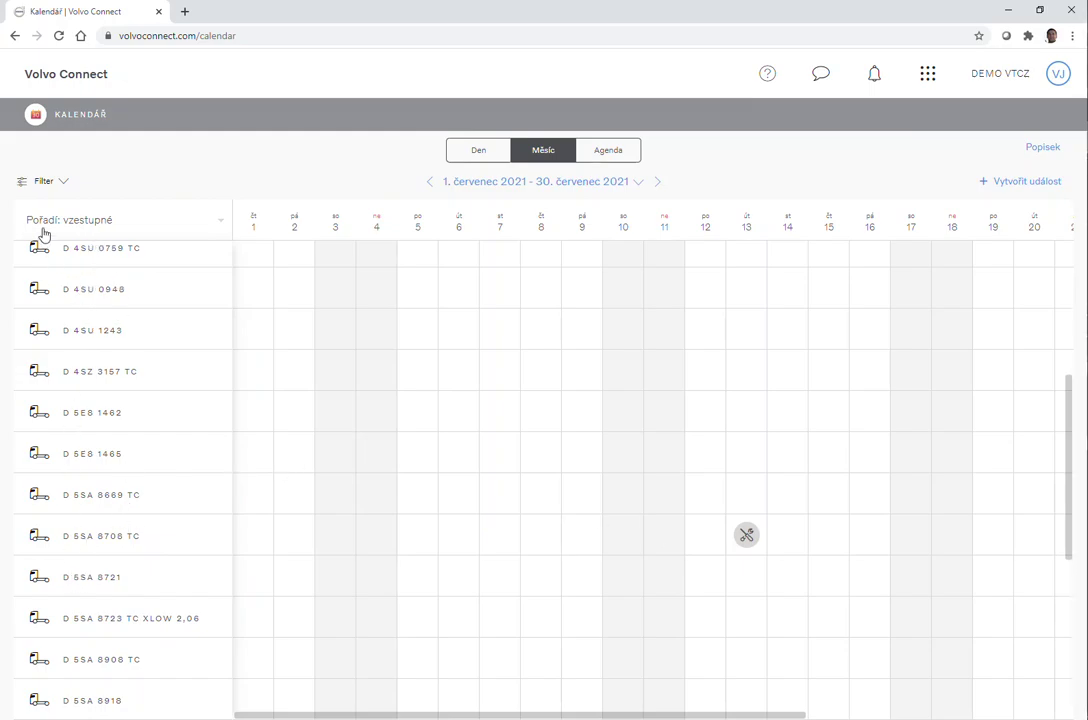
pyautogui.click(61, 183)
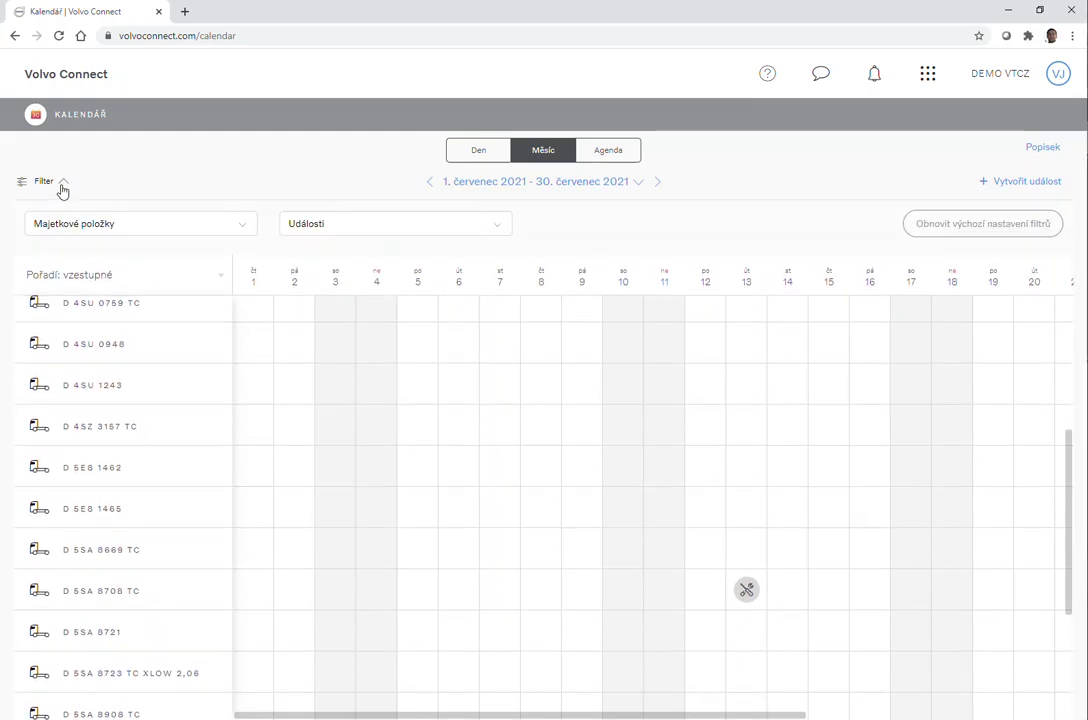
pyautogui.click(134, 225)
pyautogui.scroll(-5, 200, 400)
pyautogui.scroll(-3, 189, 441)
pyautogui.click(239, 441)
pyautogui.click(239, 483)
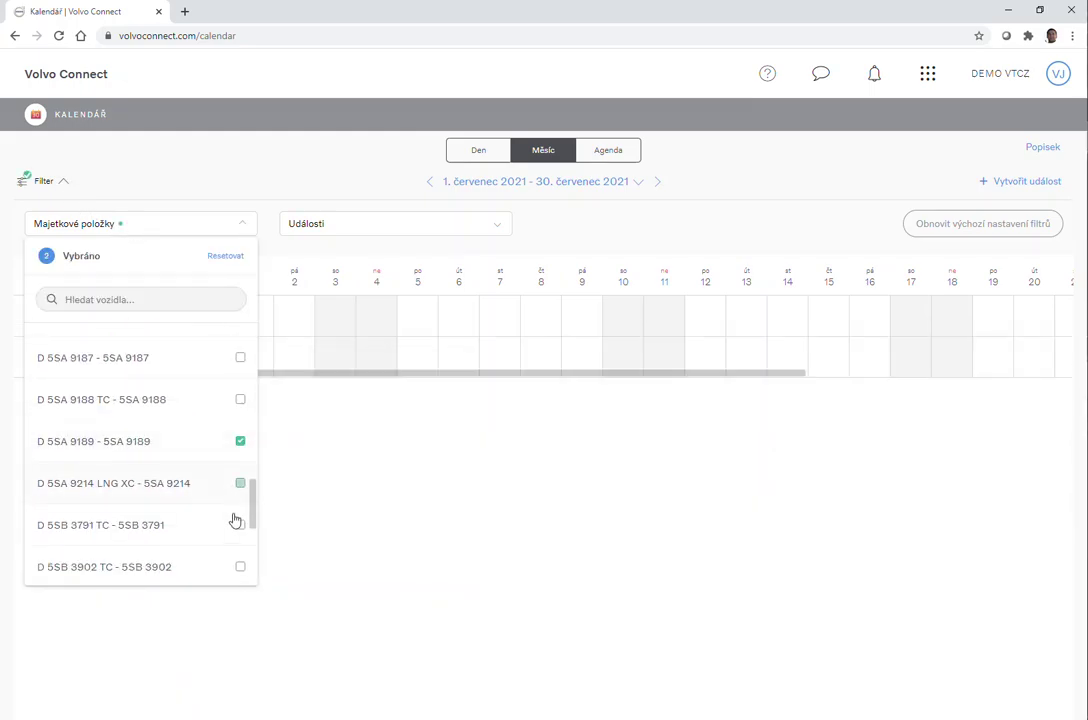
pyautogui.click(239, 524)
pyautogui.click(240, 566)
pyautogui.click(240, 399)
pyautogui.click(240, 357)
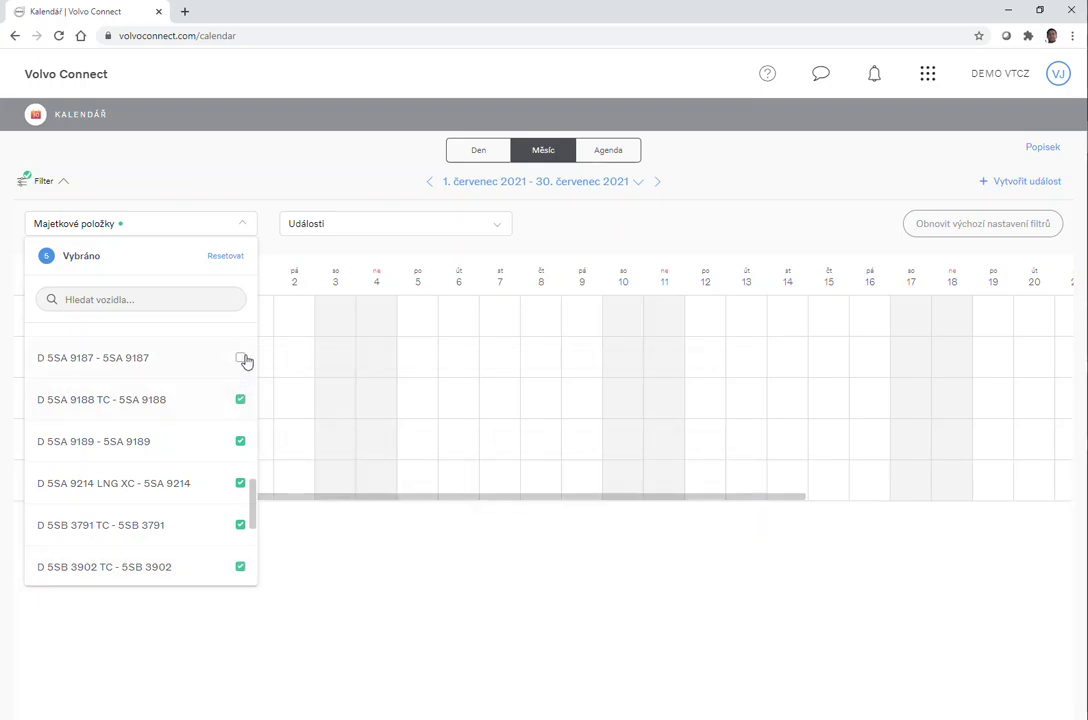
pyautogui.click(491, 244)
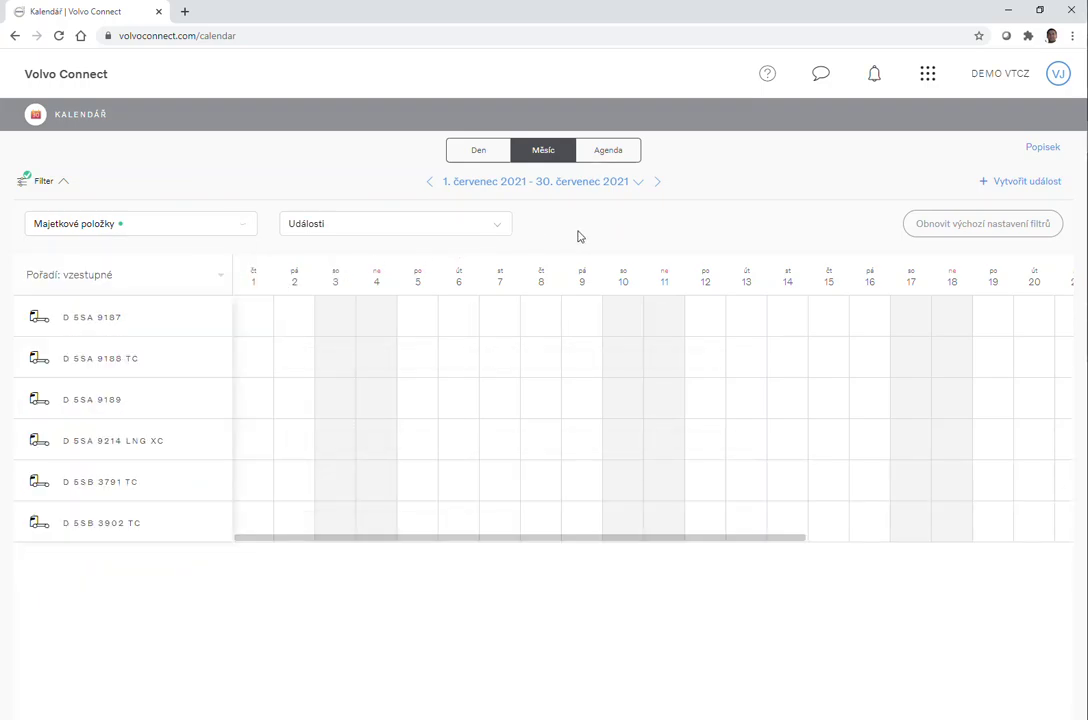
# Review the event types offered by the Události filter without selecting any
pyautogui.click(507, 231)
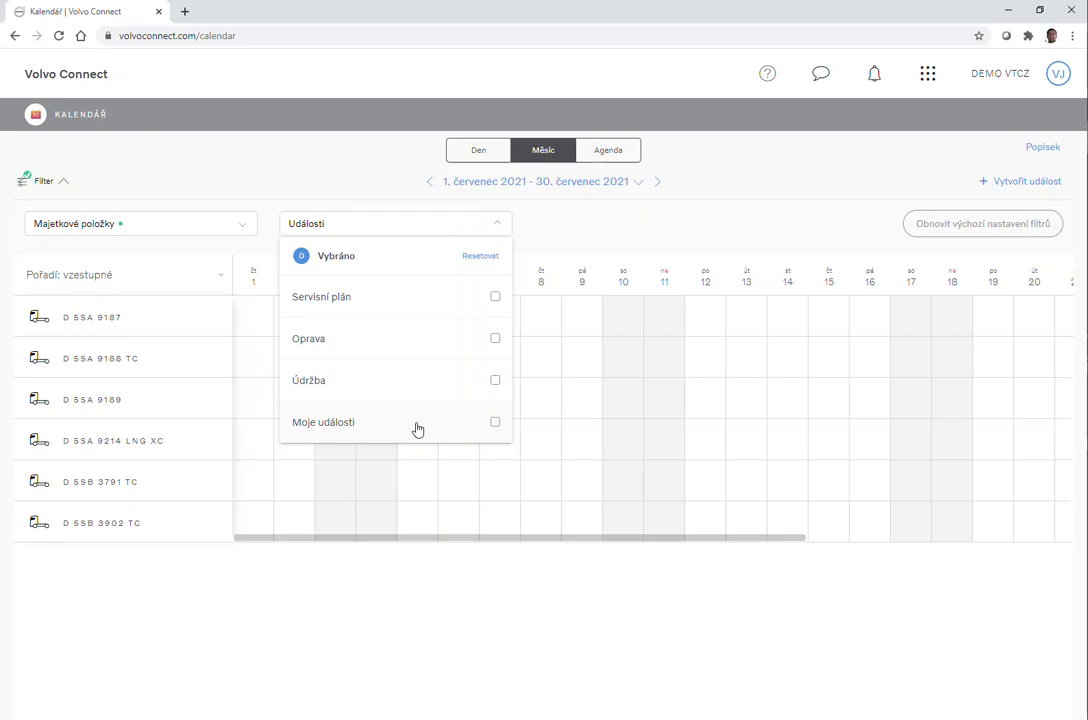
pyautogui.click(657, 236)
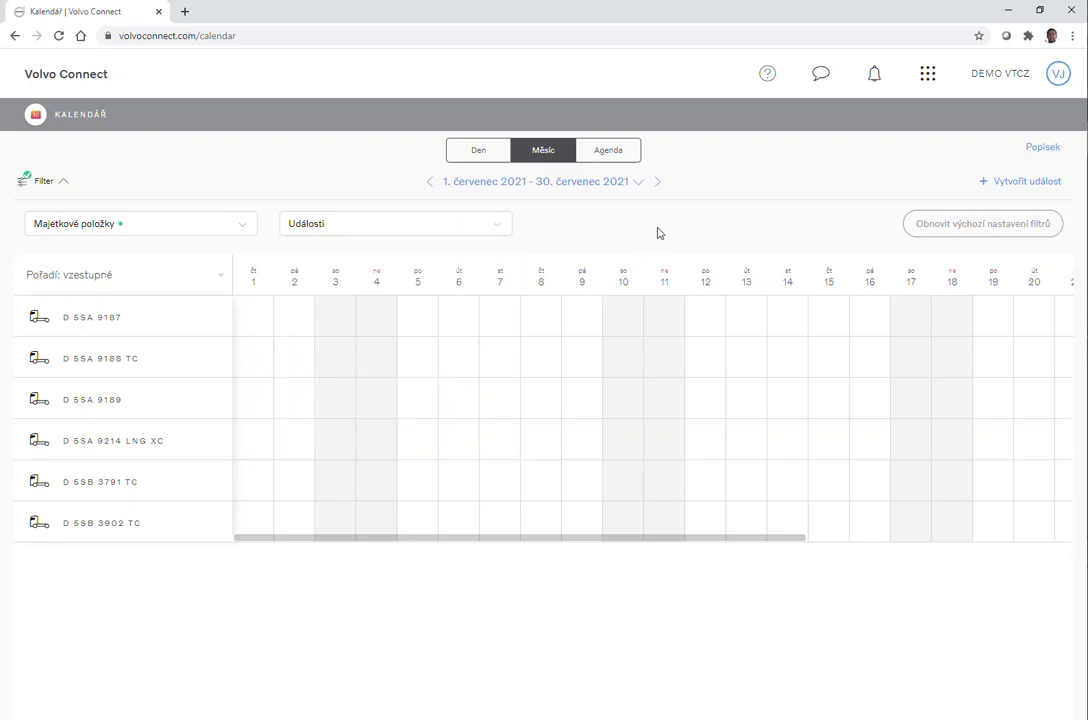
pyautogui.click(1031, 189)
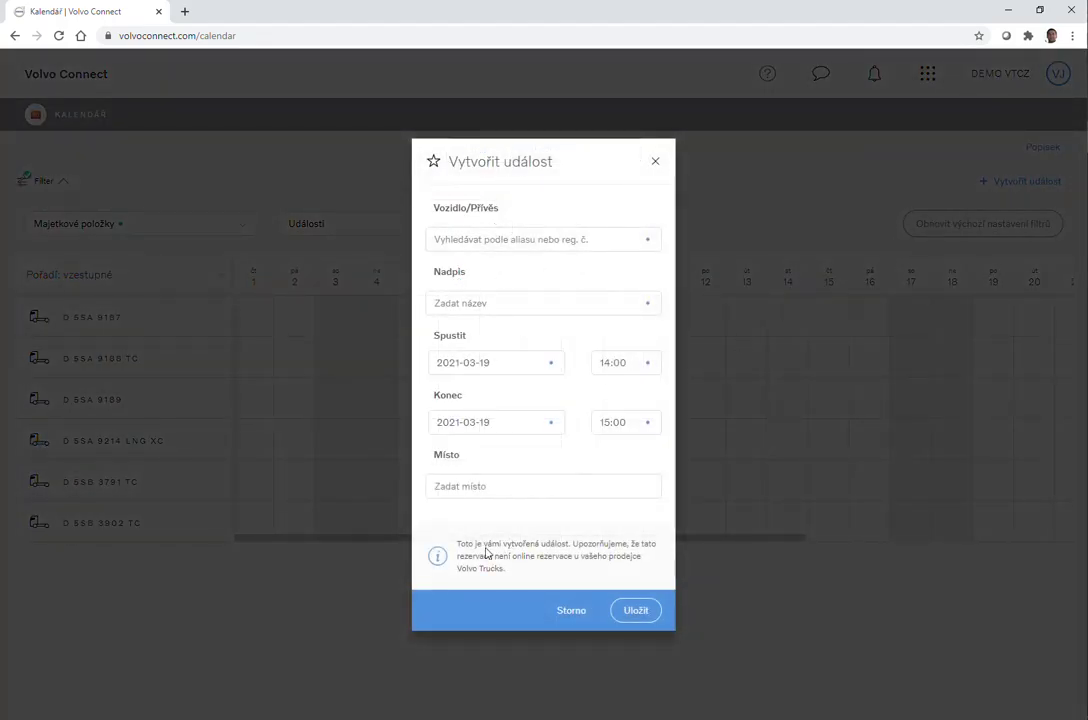
pyautogui.click(477, 244)
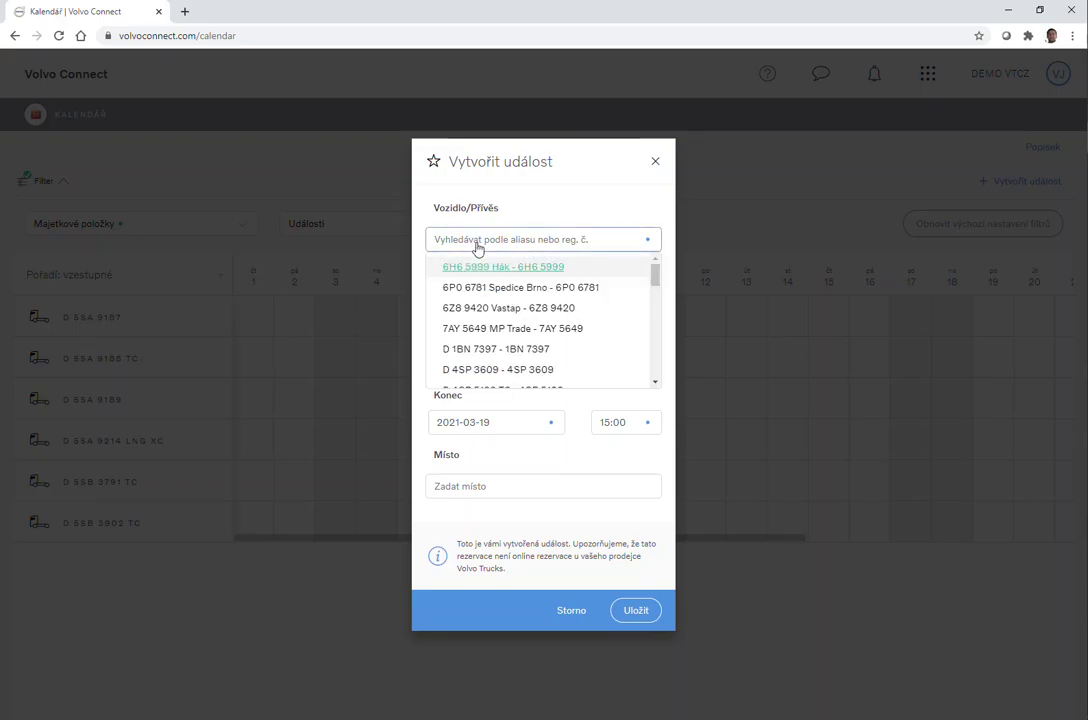
pyautogui.scroll(-5, 478, 370)
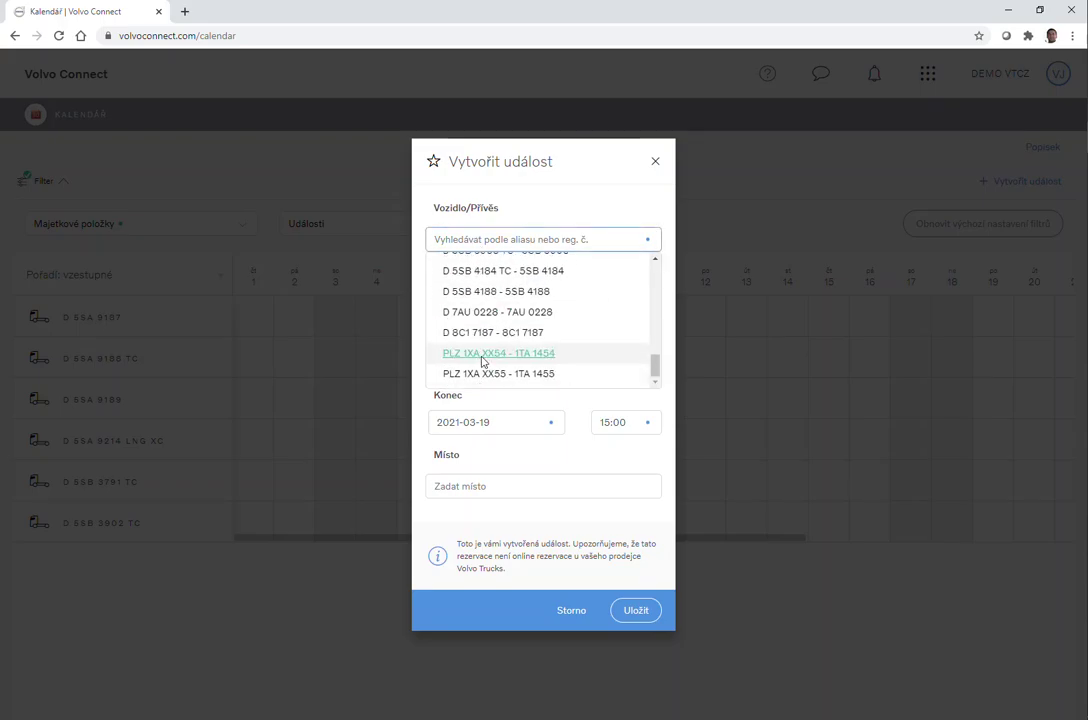
pyautogui.click(497, 280)
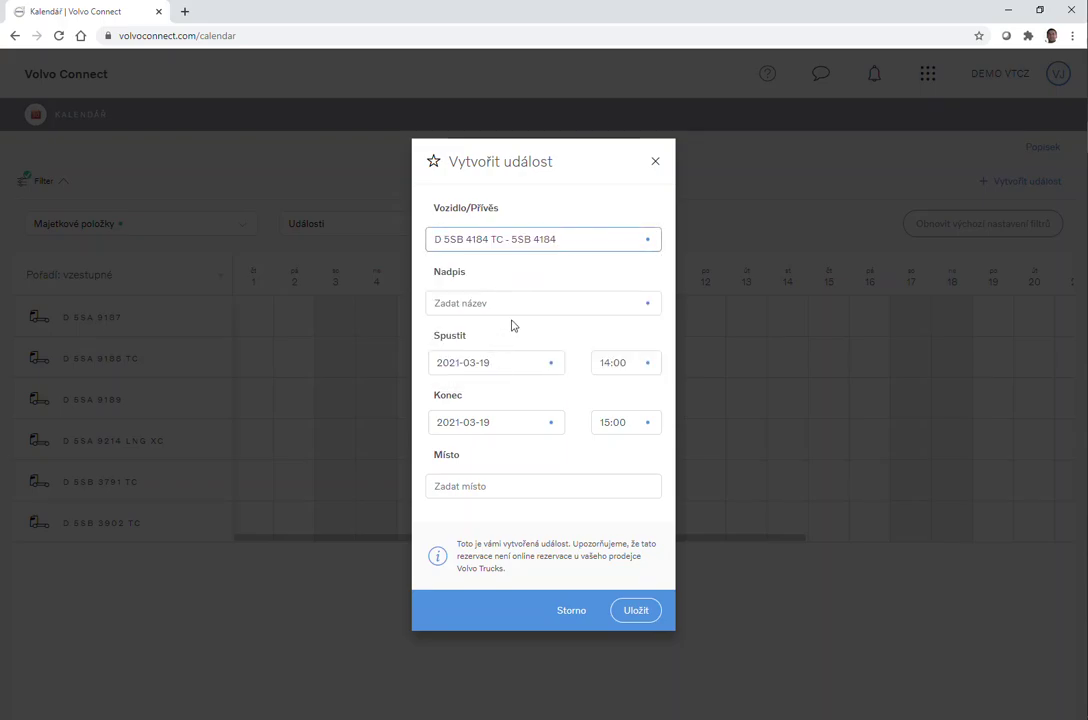
pyautogui.click(517, 304)
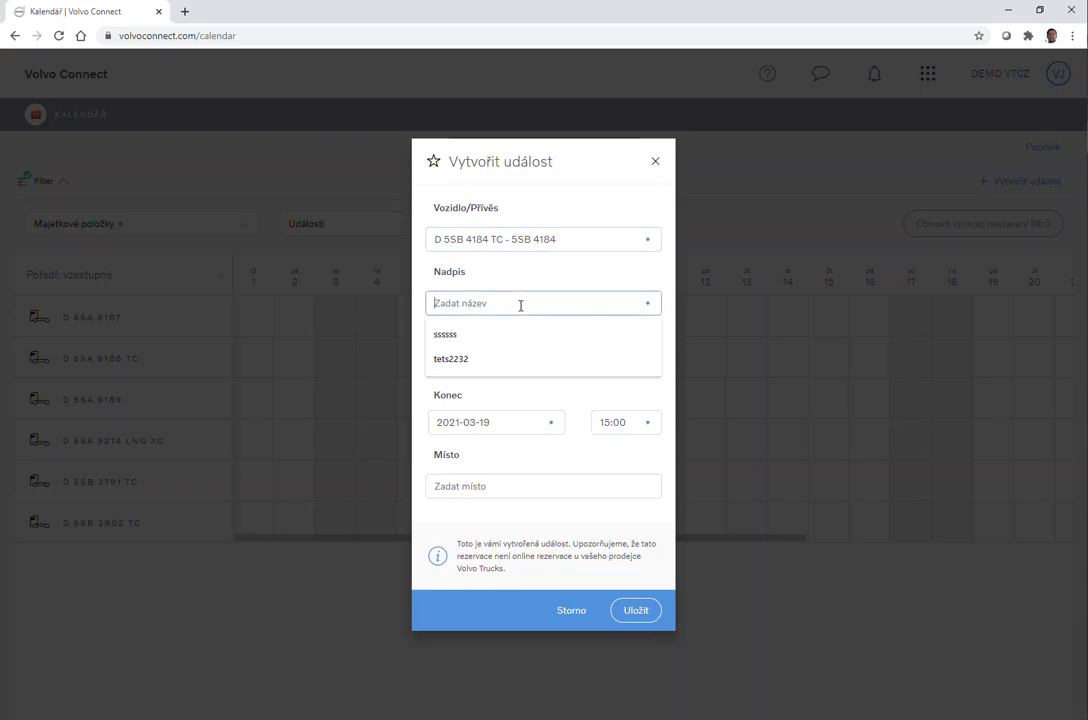
pyautogui.write('Overeni')
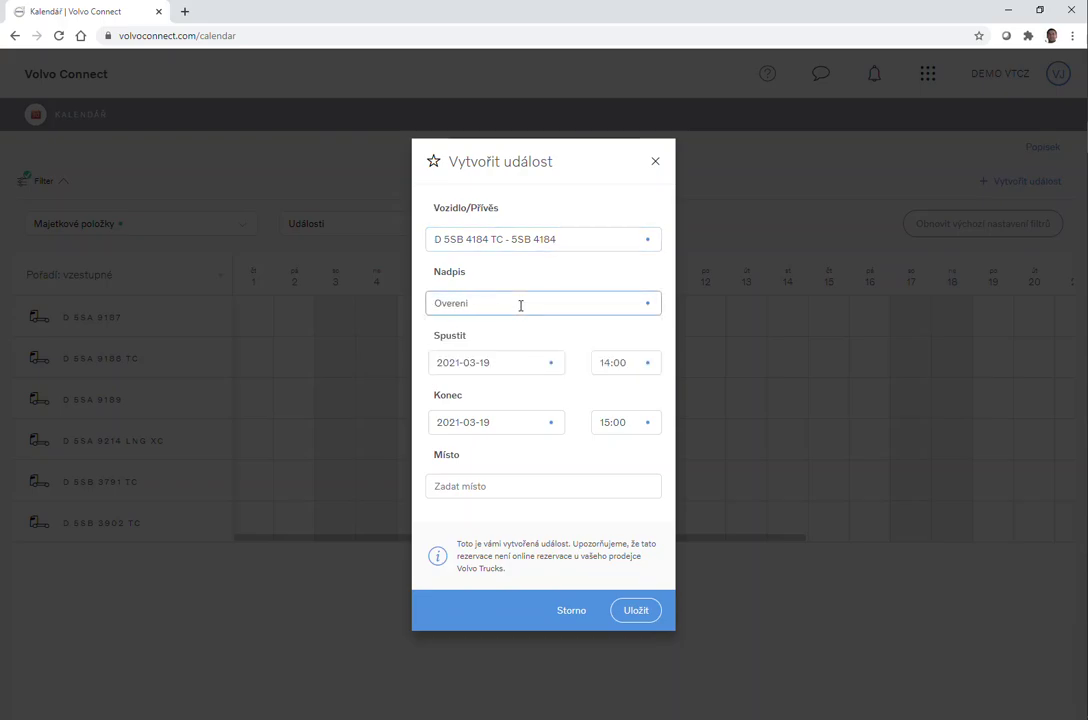
# Set the event's date to 2021-03-22 and its place to Nýřany Volvo, and save the event
pyautogui.click(535, 364)
pyautogui.click(415, 538)
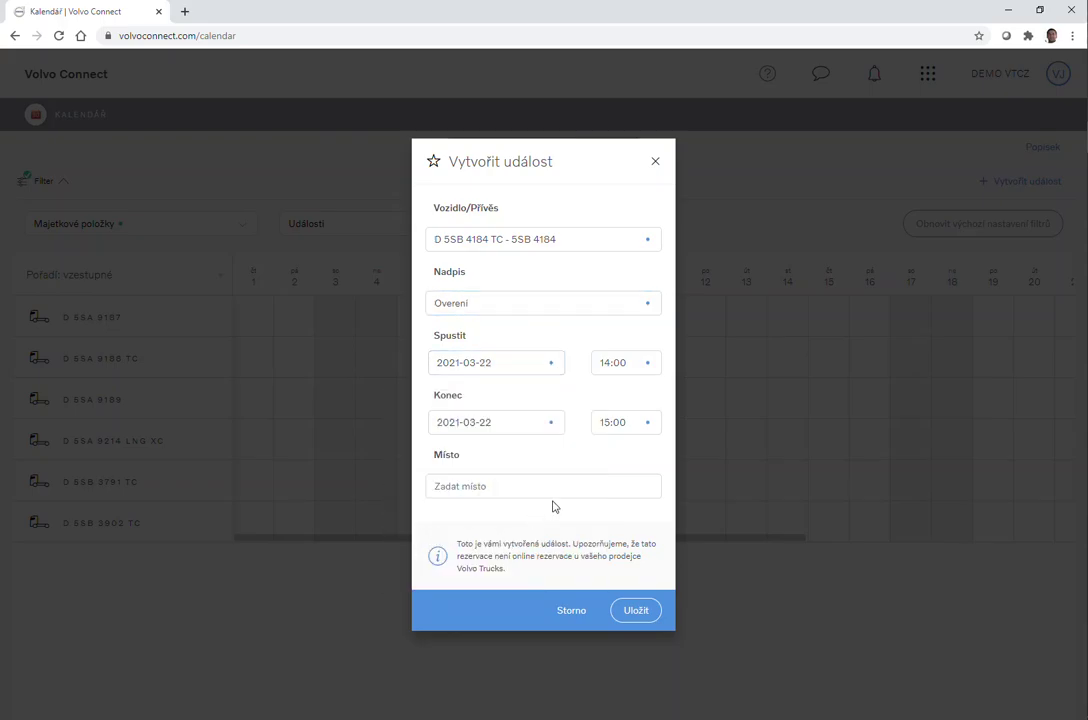
pyautogui.click(503, 487)
pyautogui.click(498, 541)
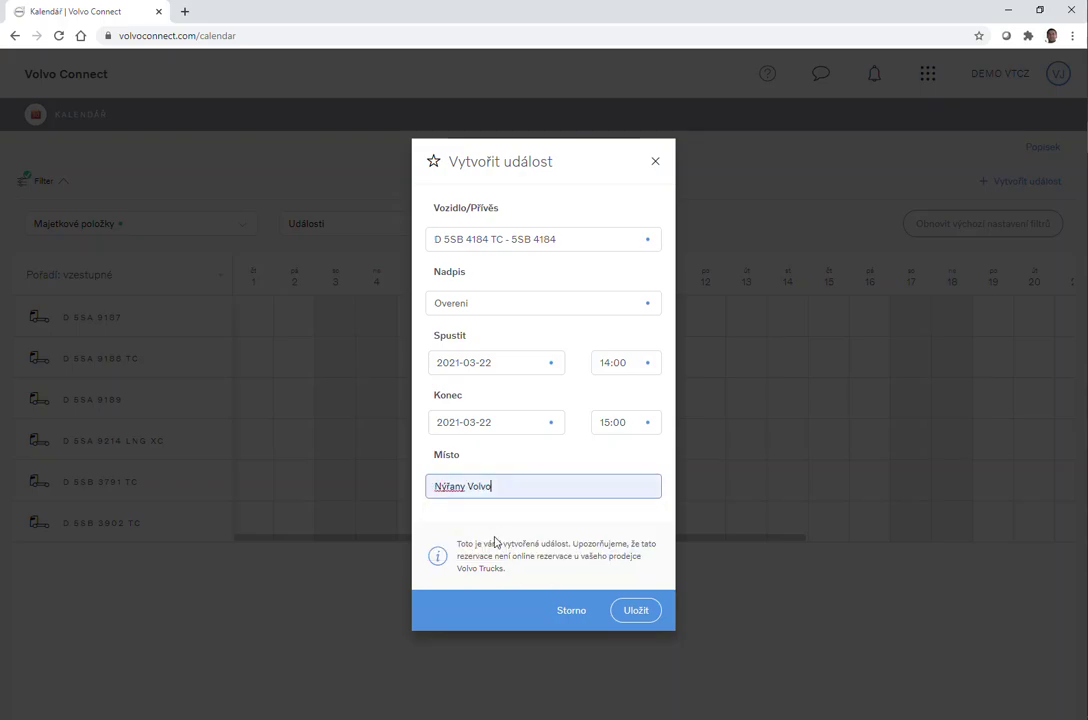
pyautogui.click(636, 612)
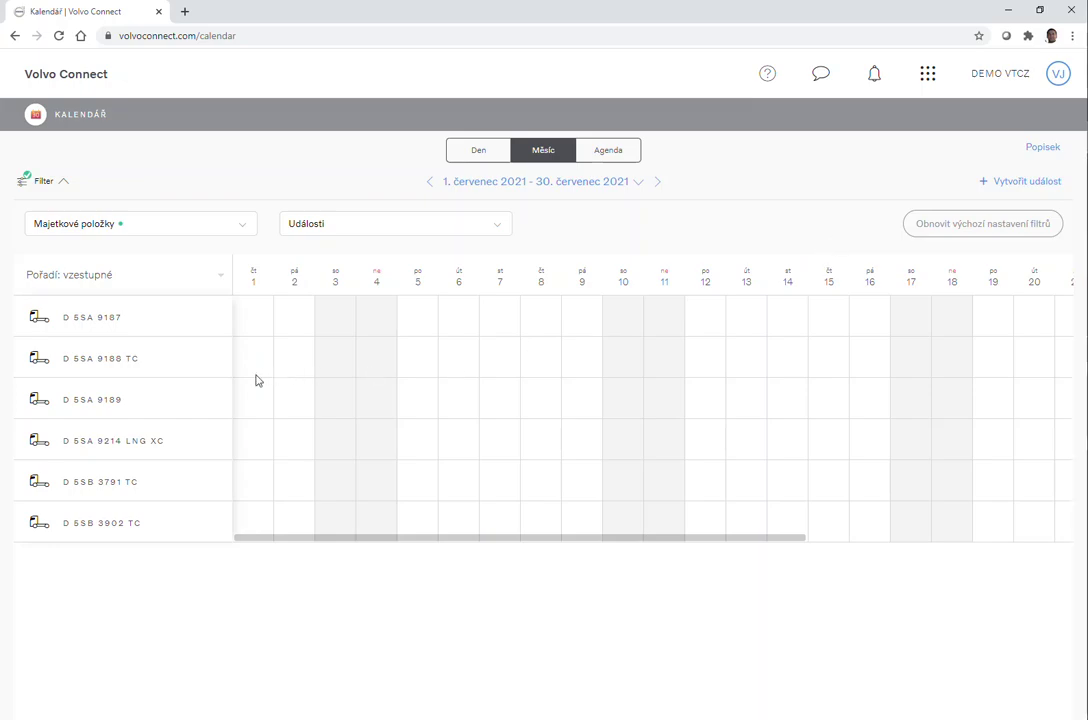
# Reset the calendar filters to their defaults and look through the full vehicle list for July 2021
pyautogui.click(247, 224)
pyautogui.click(256, 225)
pyautogui.click(908, 225)
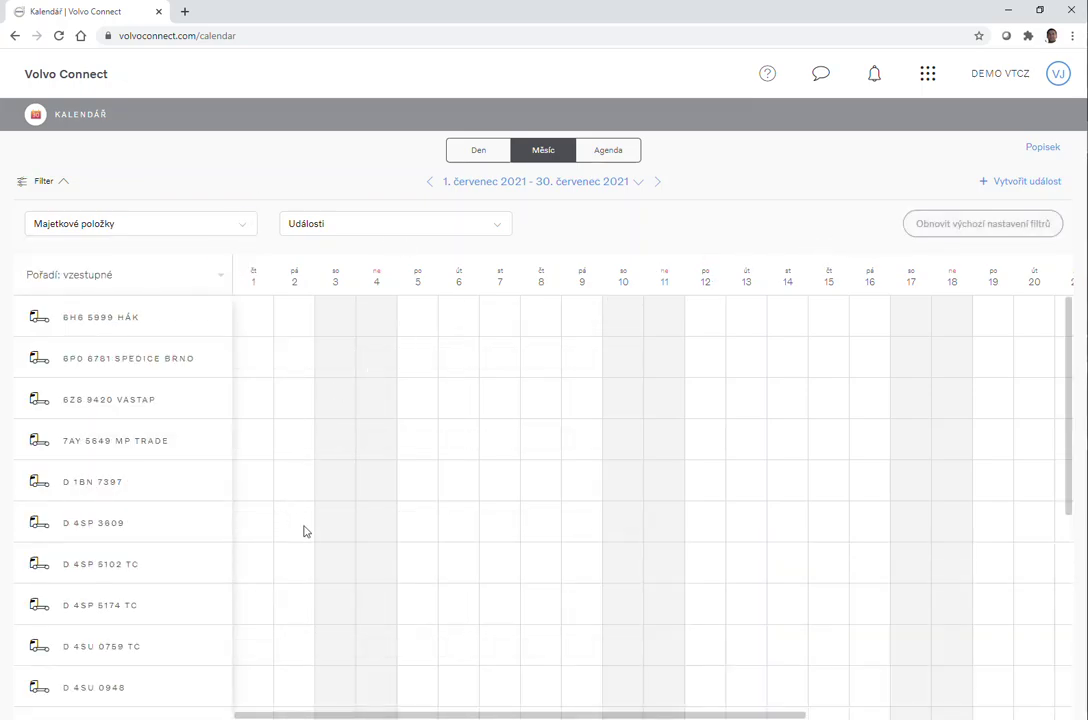
pyautogui.scroll(-15, 415, 559)
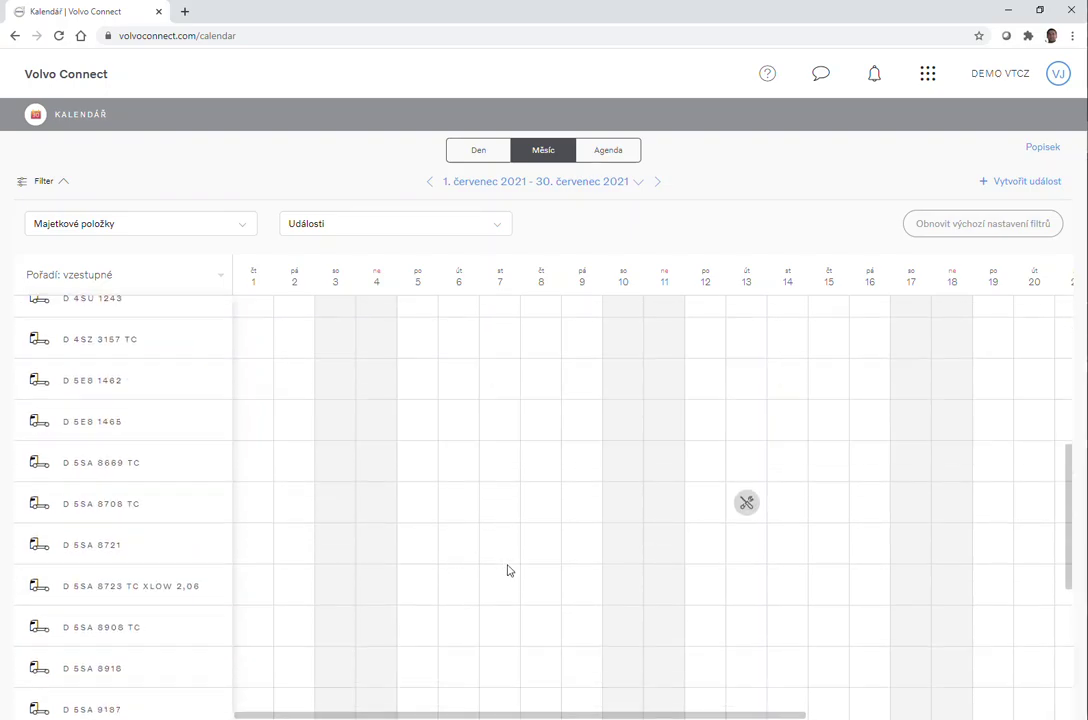
pyautogui.scroll(-5, 566, 575)
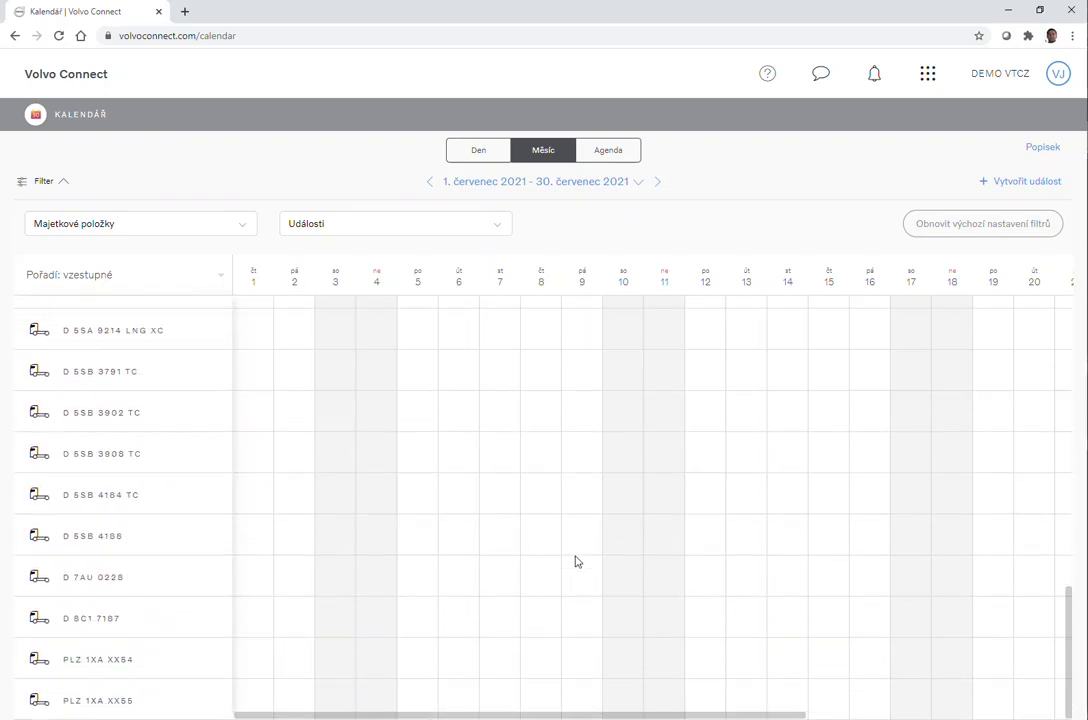
pyautogui.scroll(20, 576, 566)
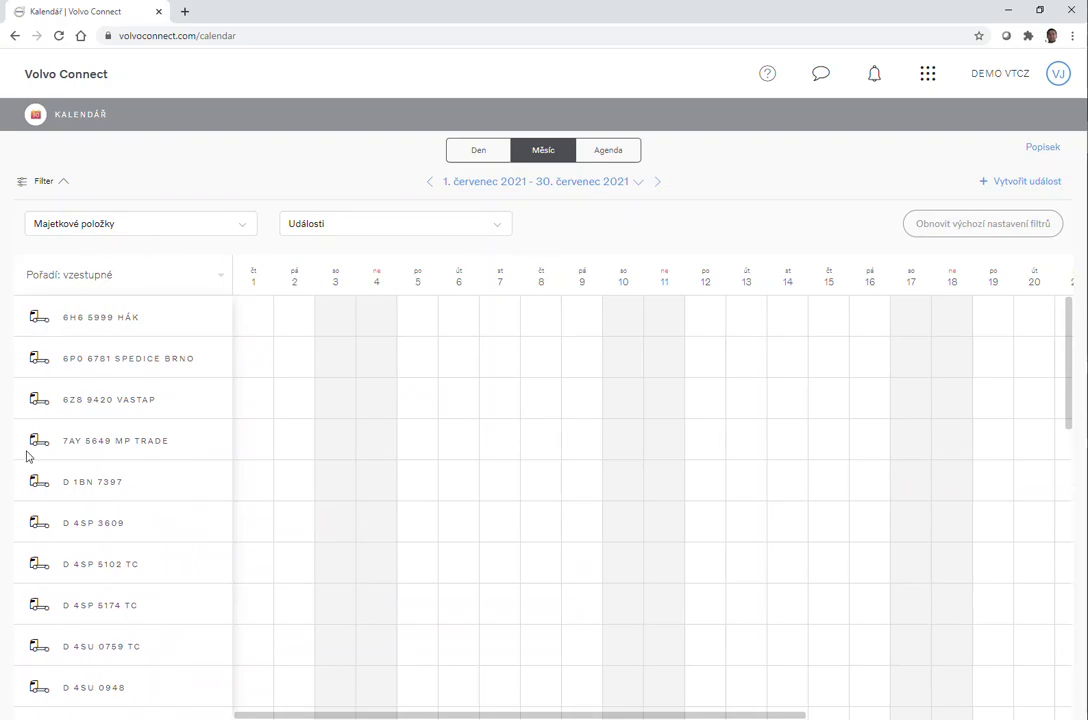
# Switch the calendar to the day view and examine the tets2232 event's details and its available actions
pyautogui.click(478, 148)
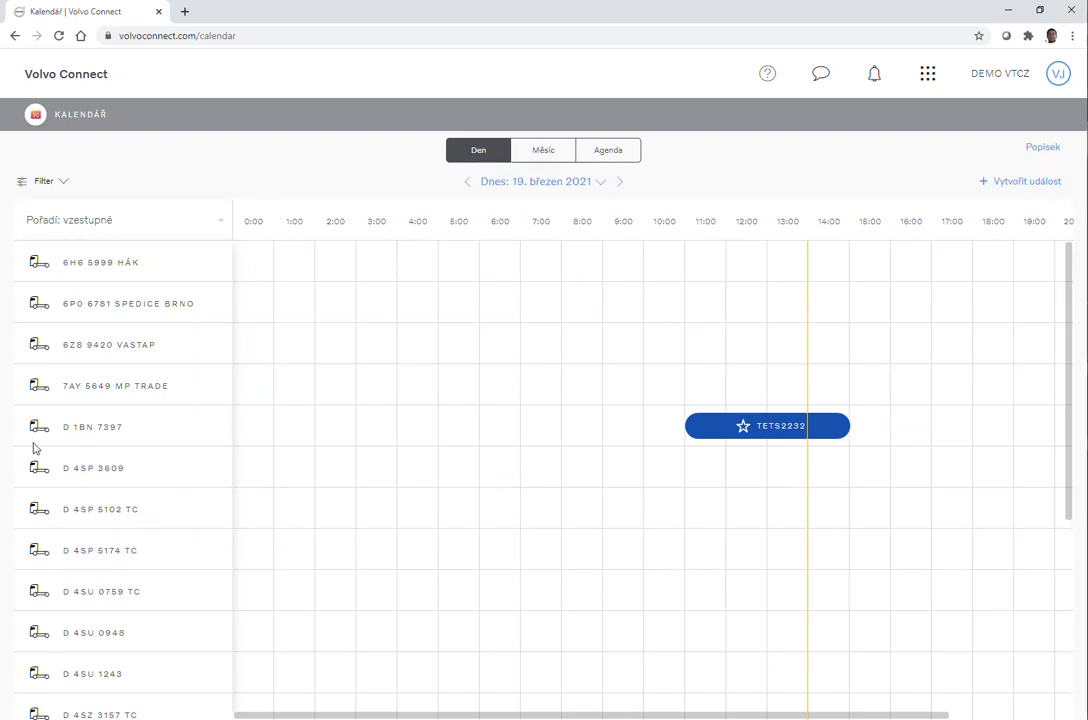
pyautogui.moveTo(743, 430)
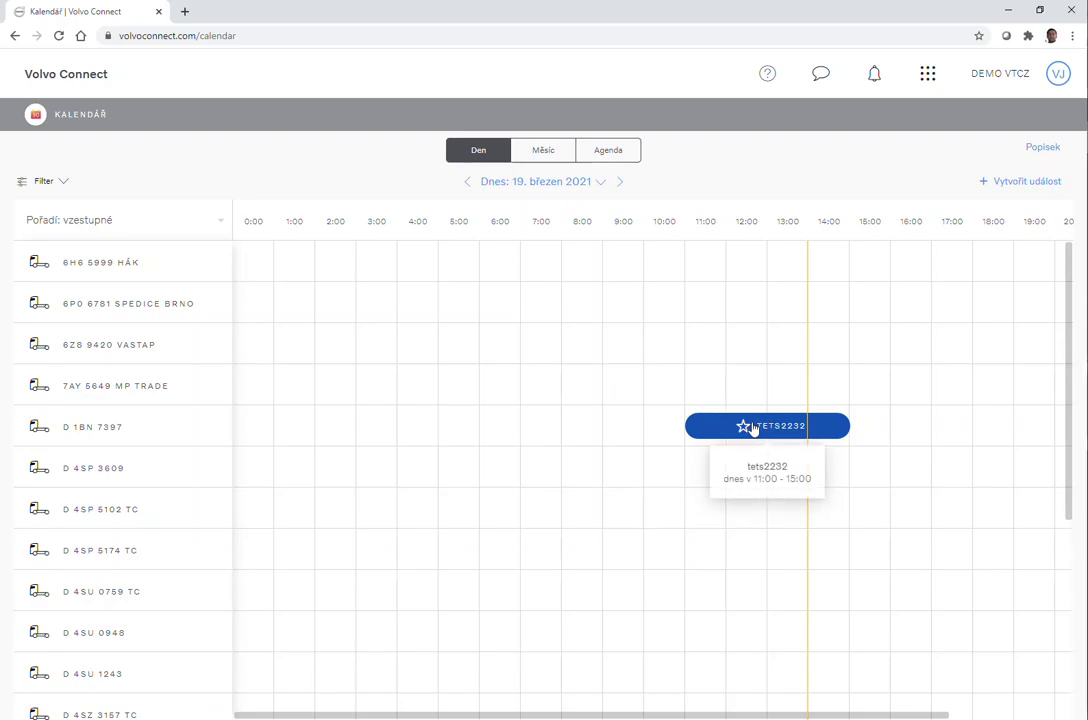
pyautogui.click(752, 429)
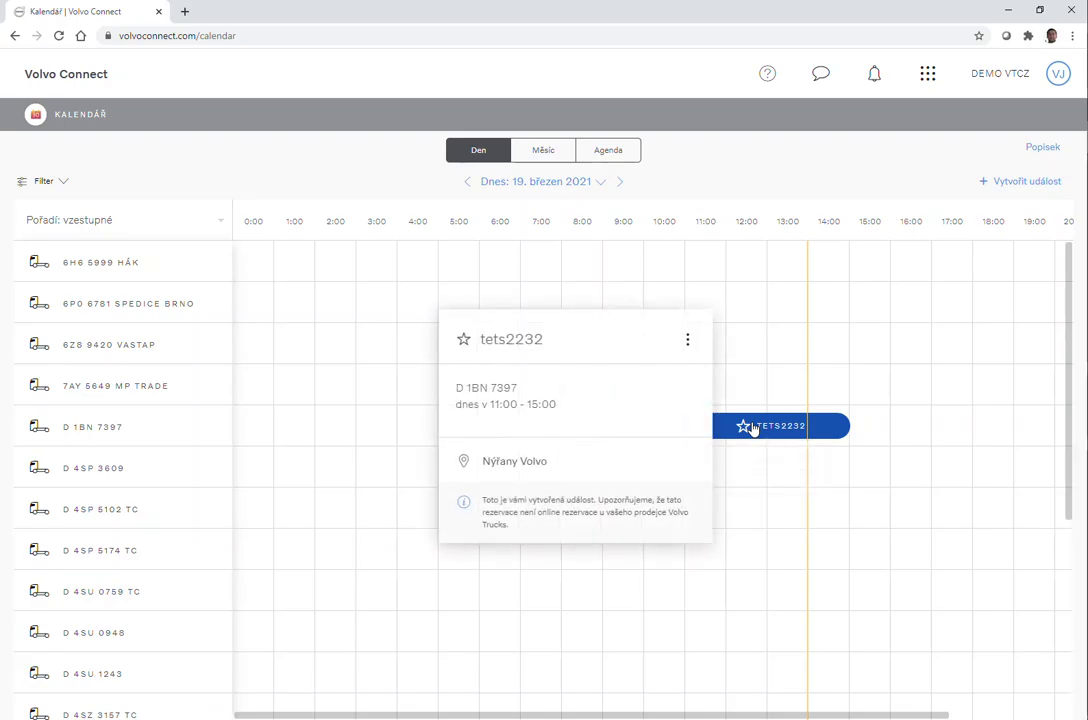
pyautogui.click(687, 342)
pyautogui.click(748, 370)
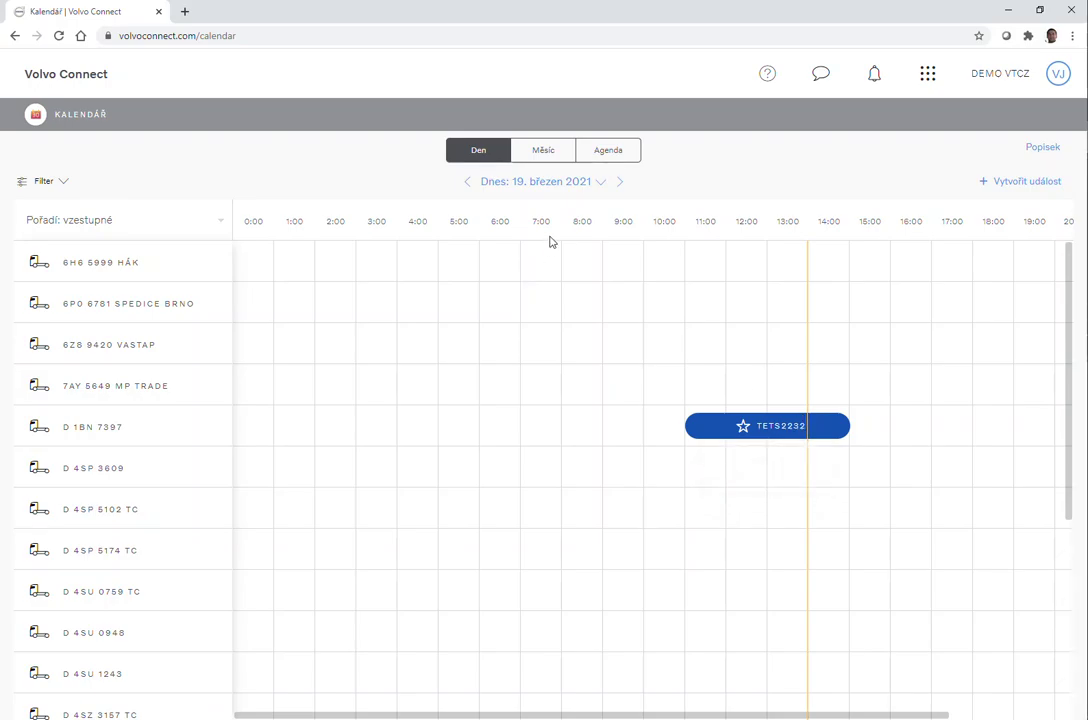
# View the calendar legend and show the month view for 3 March to 1 April 2021
pyautogui.click(1045, 149)
pyautogui.click(527, 152)
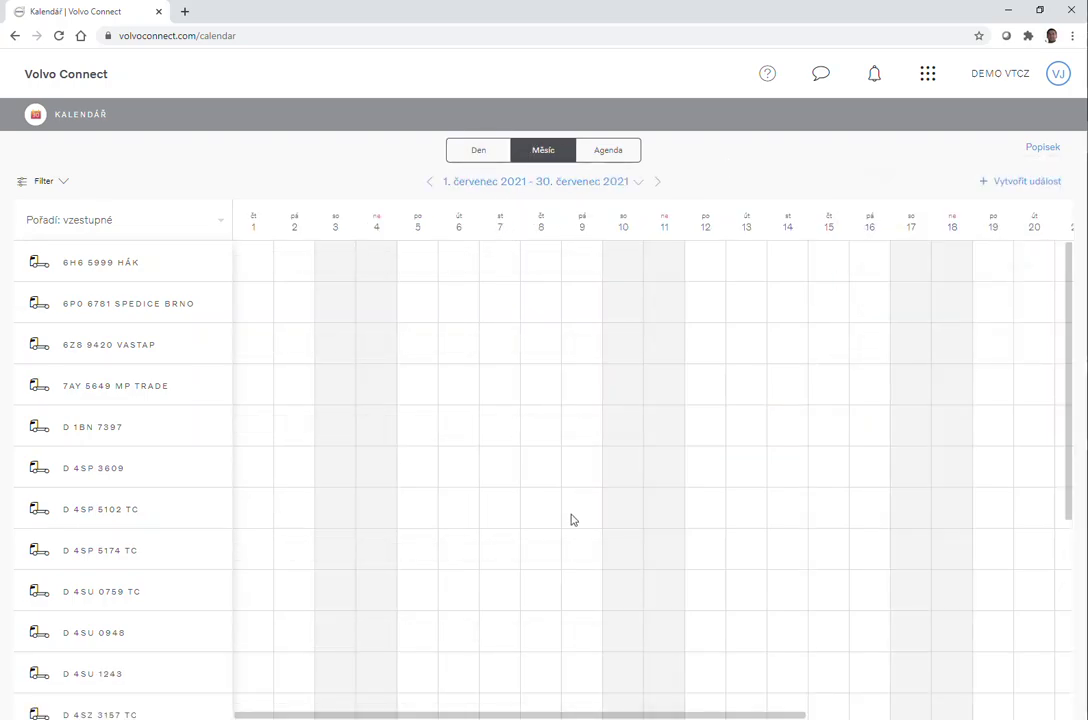
pyautogui.click(431, 184)
pyautogui.click(437, 185)
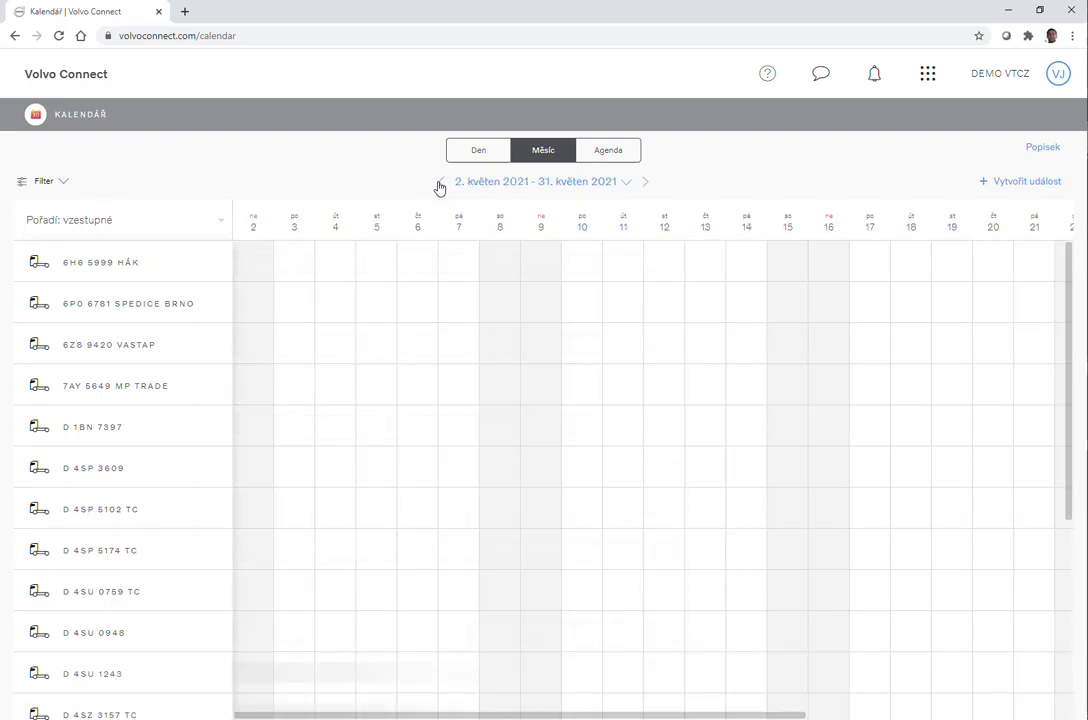
pyautogui.click(441, 186)
pyautogui.click(441, 186)
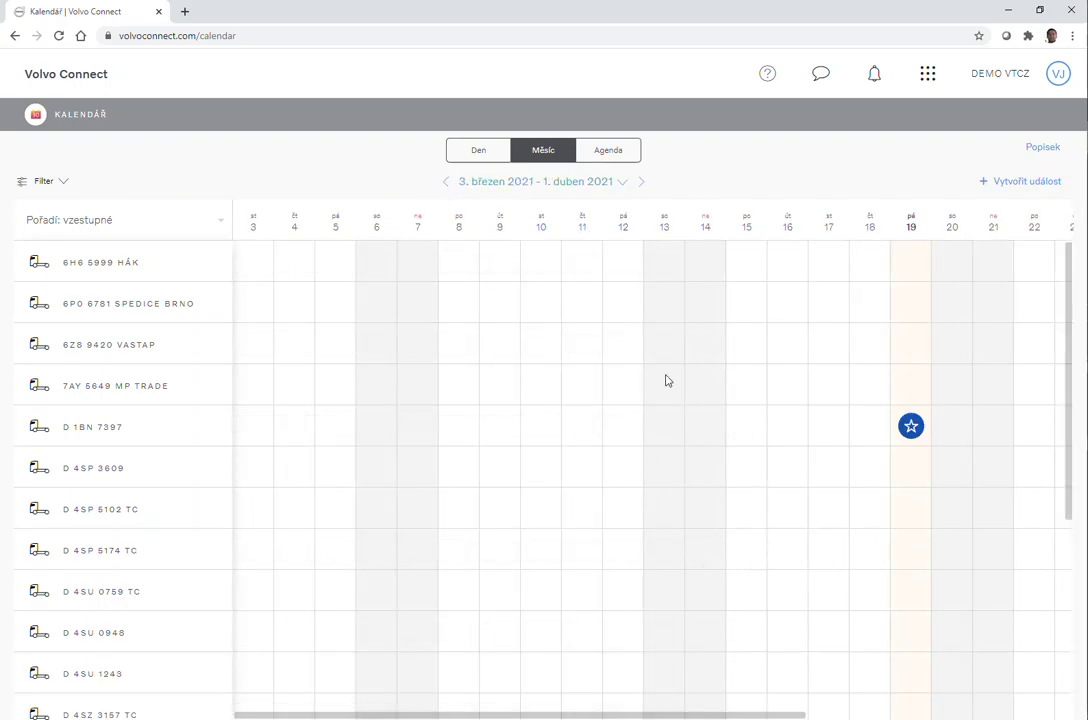
pyautogui.scroll(-10, 946, 459)
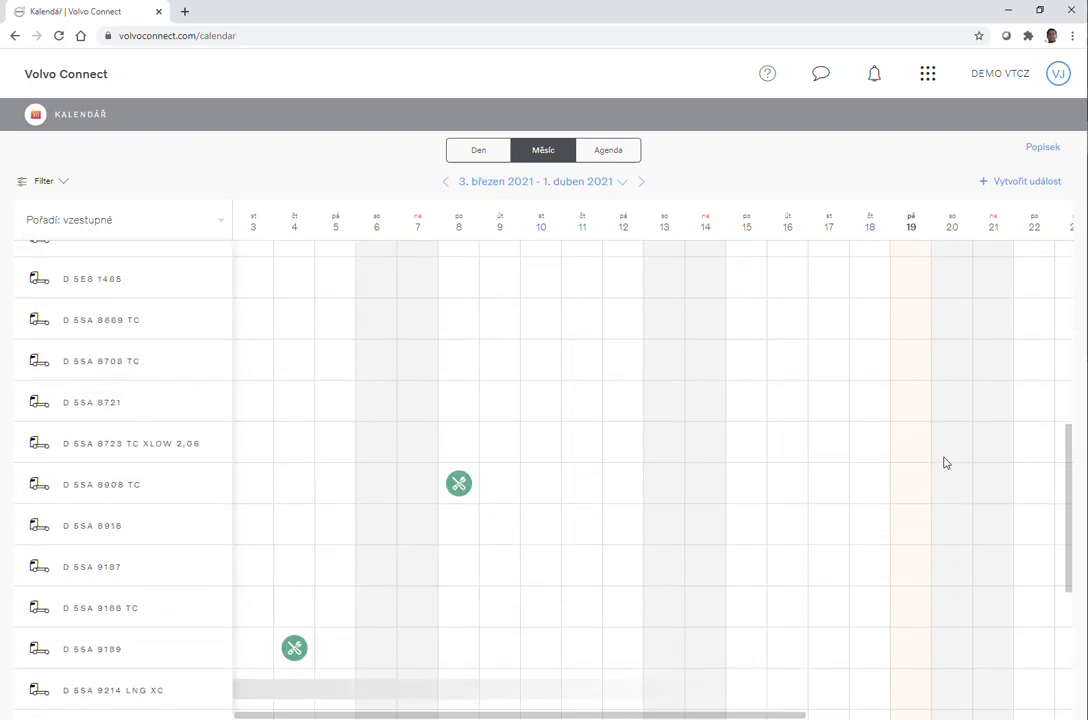
pyautogui.scroll(-3, 700, 530)
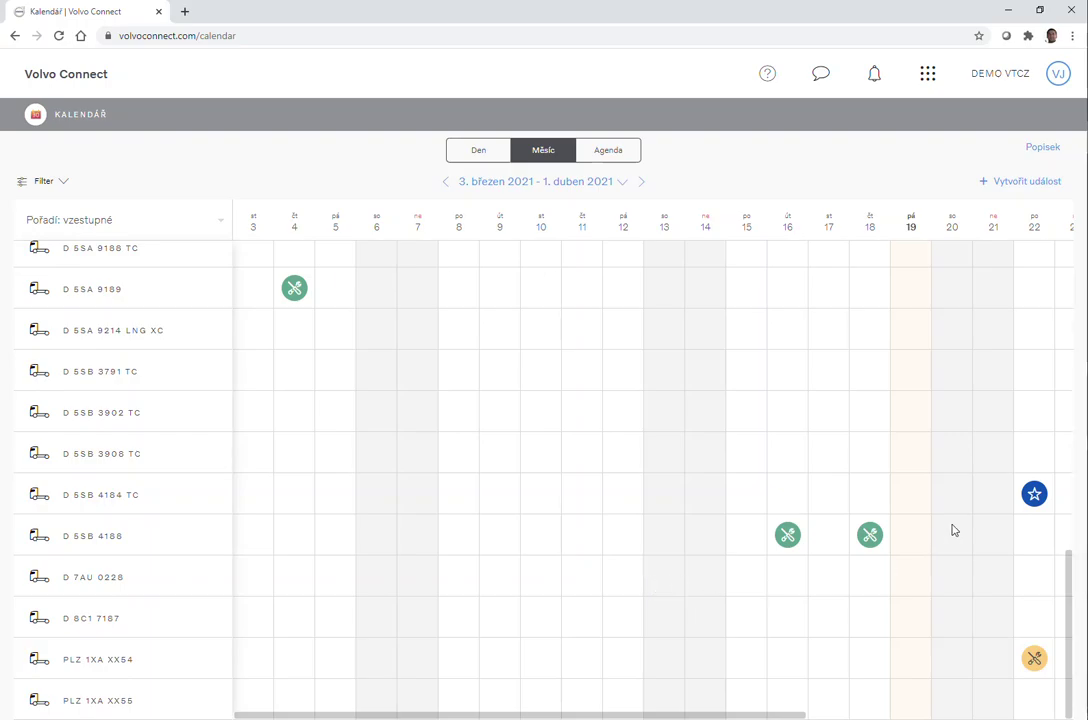
pyautogui.moveTo(1030, 501)
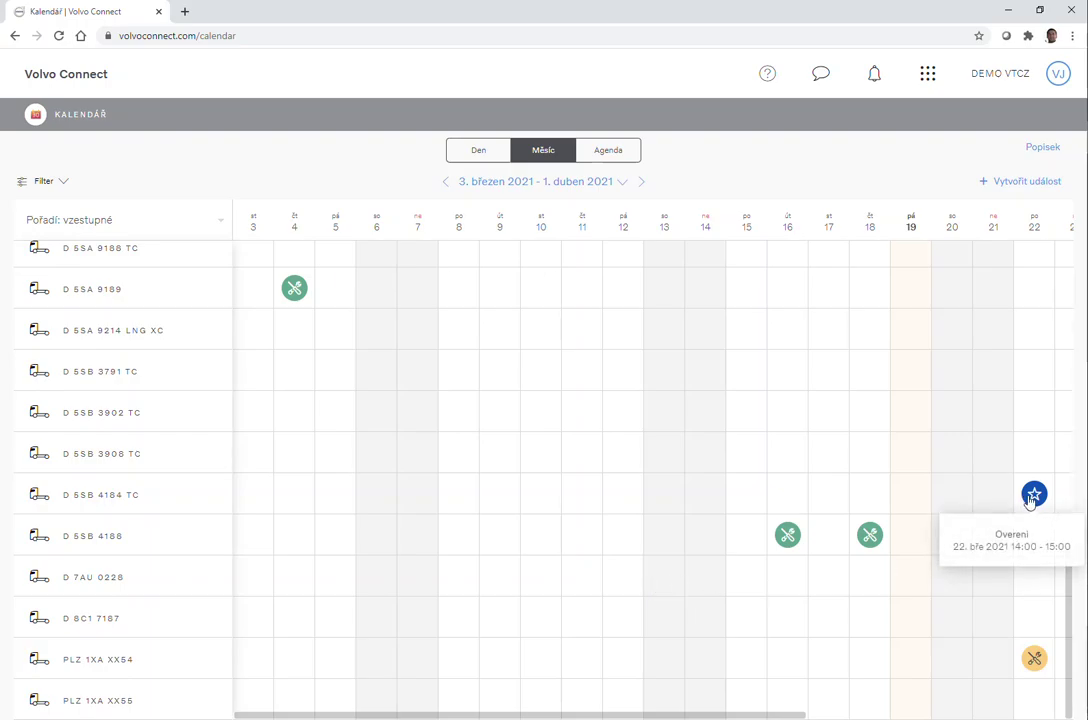
pyautogui.click(1030, 501)
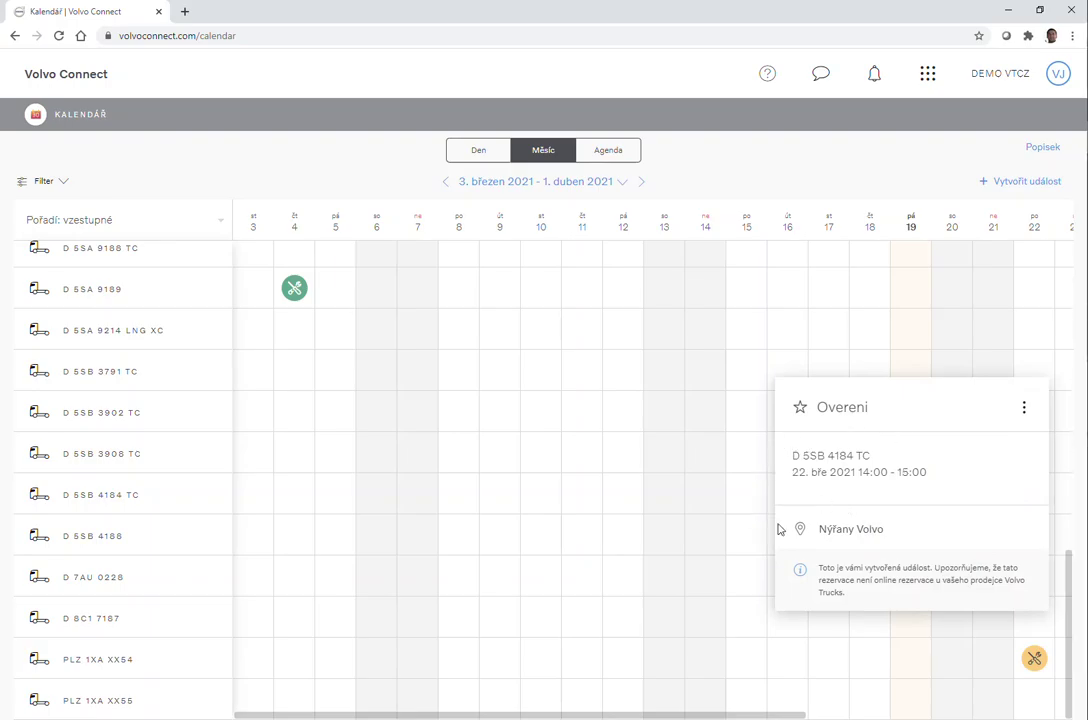
# Close the Overeni event's details and look back through the month view to the start of the vehicle list
pyautogui.click(743, 365)
pyautogui.scroll(10, 738, 524)
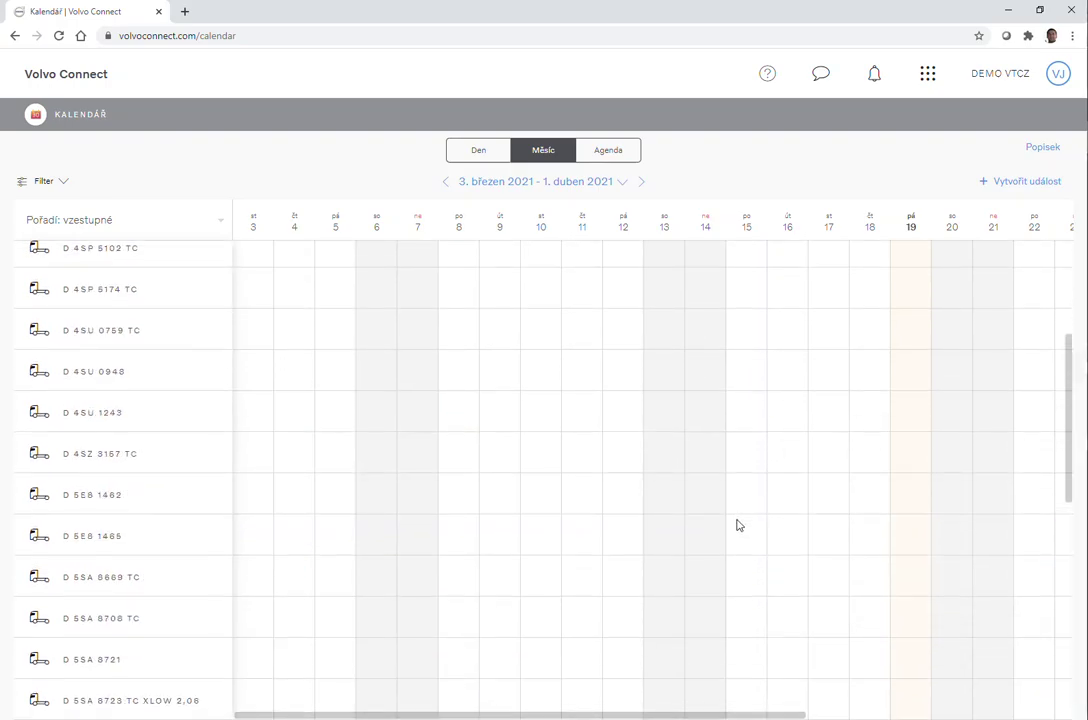
pyautogui.scroll(-1, 605, 430)
pyautogui.scroll(5, 568, 408)
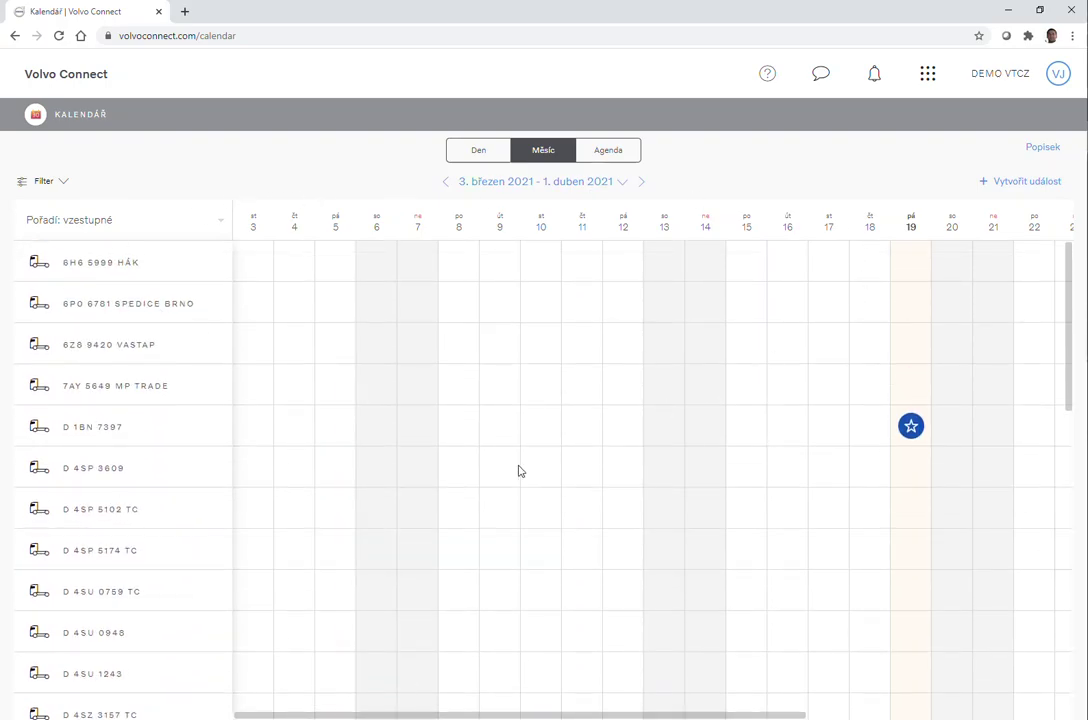
# Switch the calendar to the agenda view and check the listed event types against the legend
pyautogui.click(610, 151)
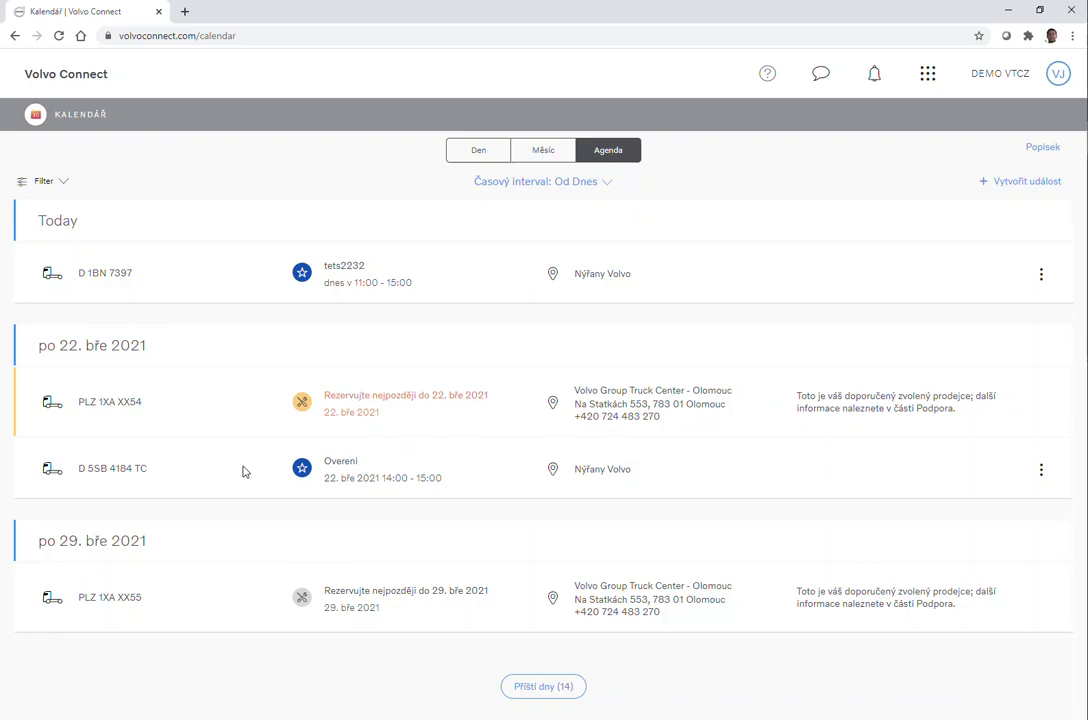
pyautogui.moveTo(96, 282); pyautogui.dragTo(143, 283)
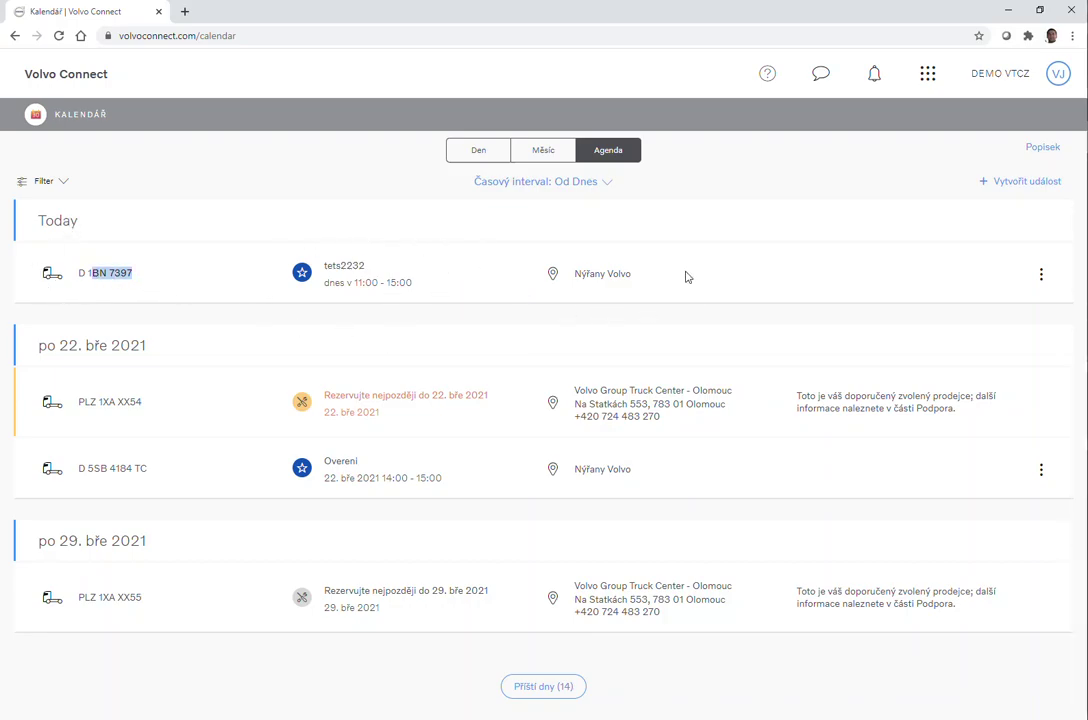
pyautogui.click(1045, 147)
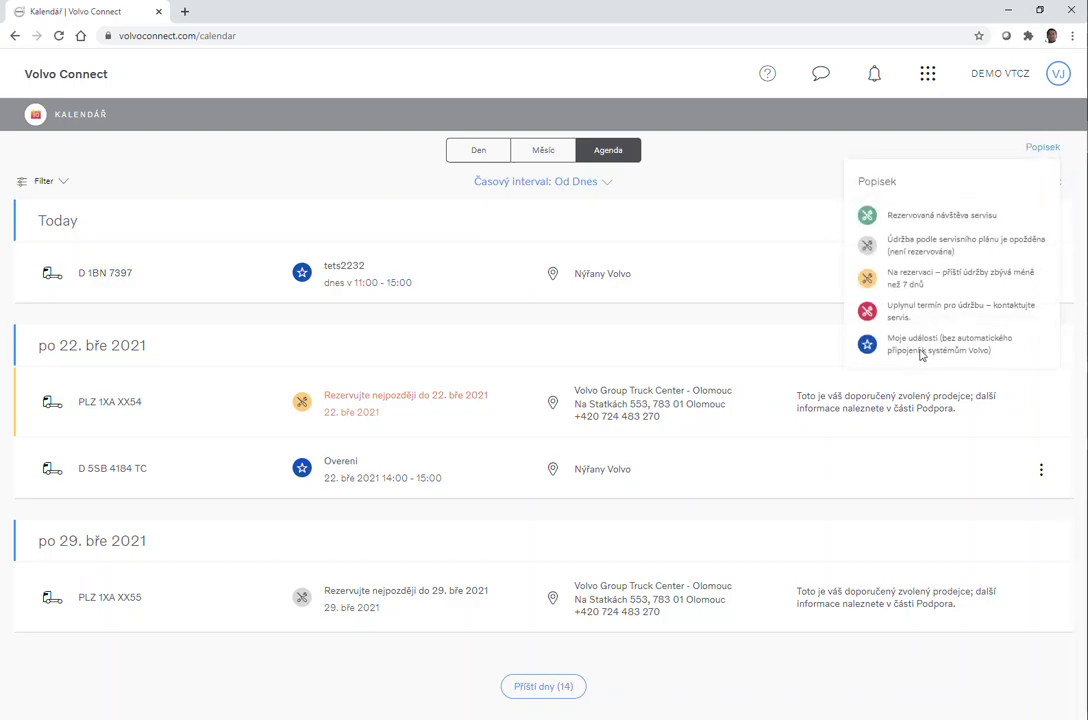
pyautogui.click(474, 333)
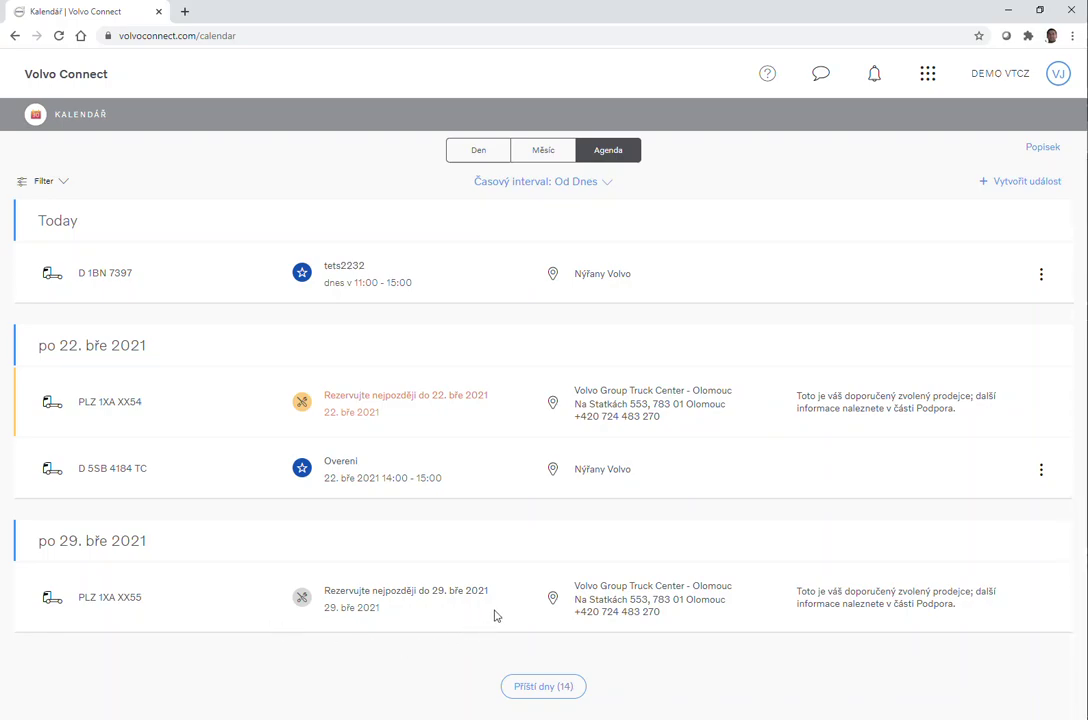
# Load the next 14 days in the agenda, examine the added service reservation deadline, and return to the month view
pyautogui.click(557, 694)
pyautogui.scroll(-2, 700, 644)
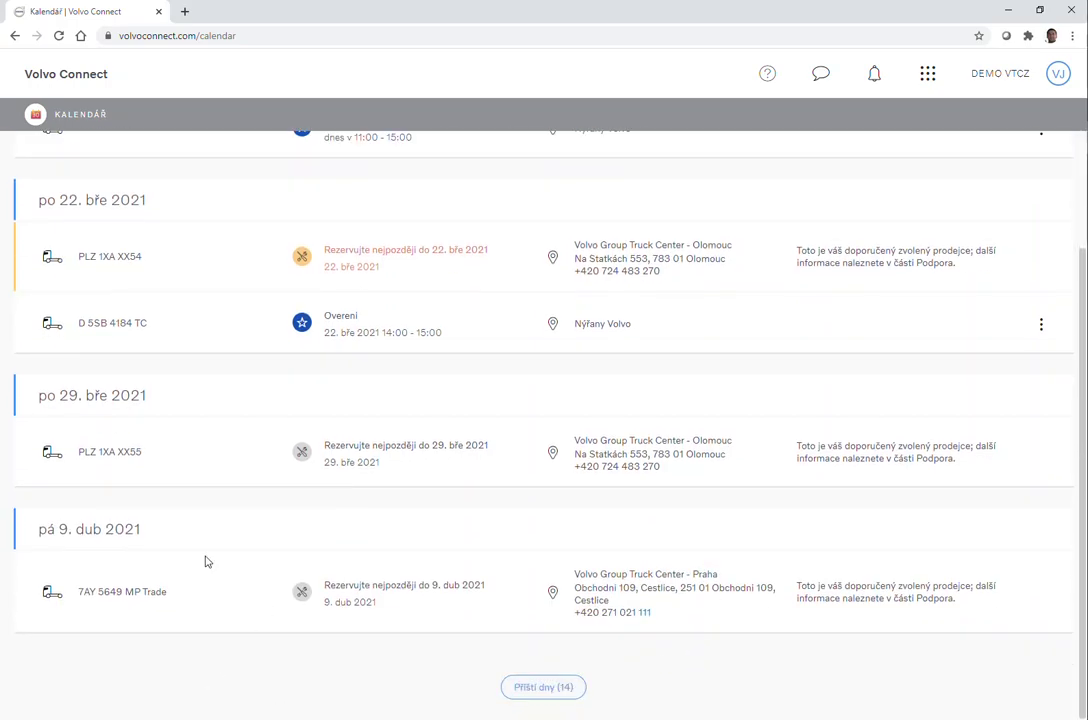
pyautogui.moveTo(383, 585); pyautogui.dragTo(480, 591)
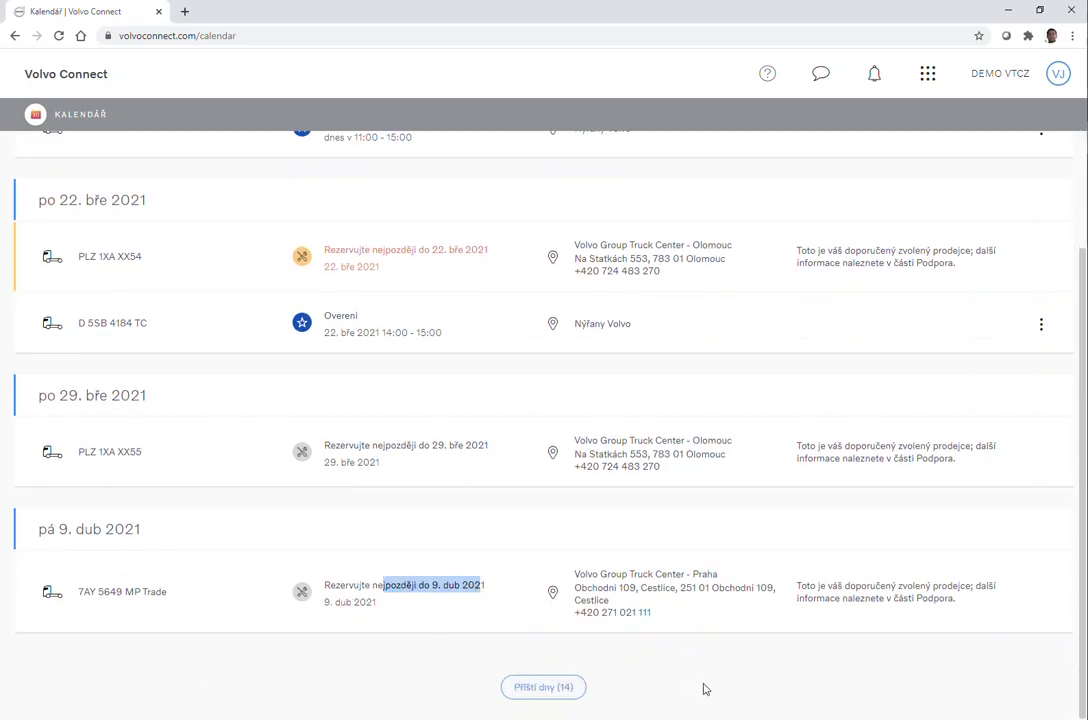
pyautogui.scroll(2, 727, 580)
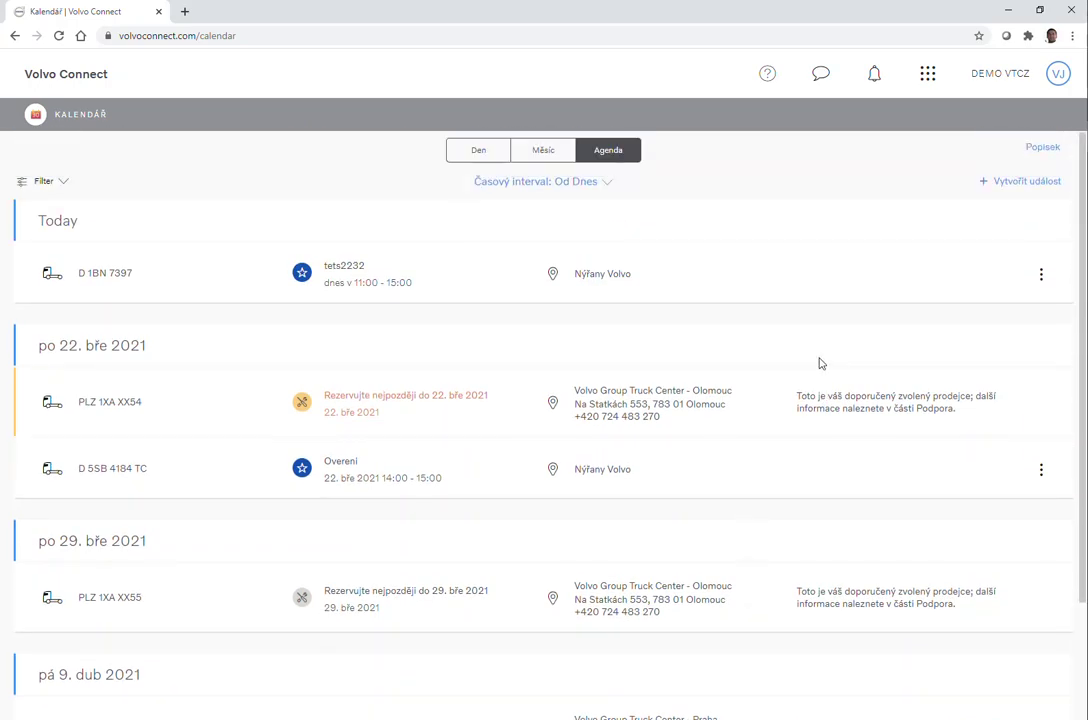
pyautogui.click(543, 155)
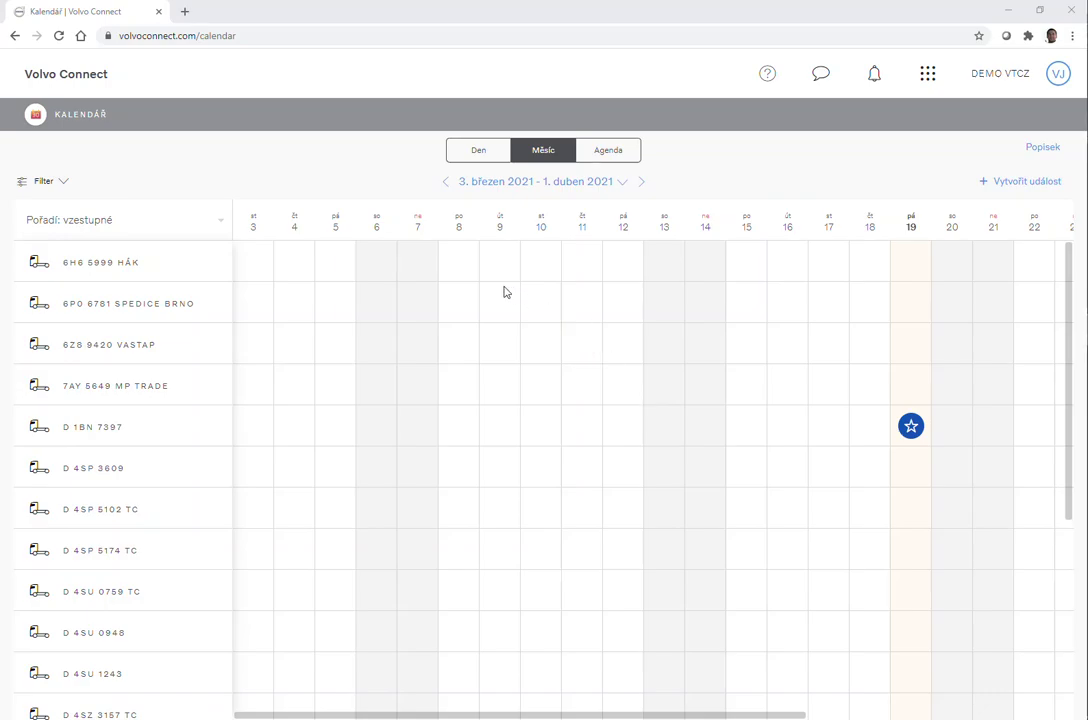
# Leave the calendar for the dashboard and open the vehicle overview in the fleet section (Majetkové položky)
pyautogui.click(67, 73)
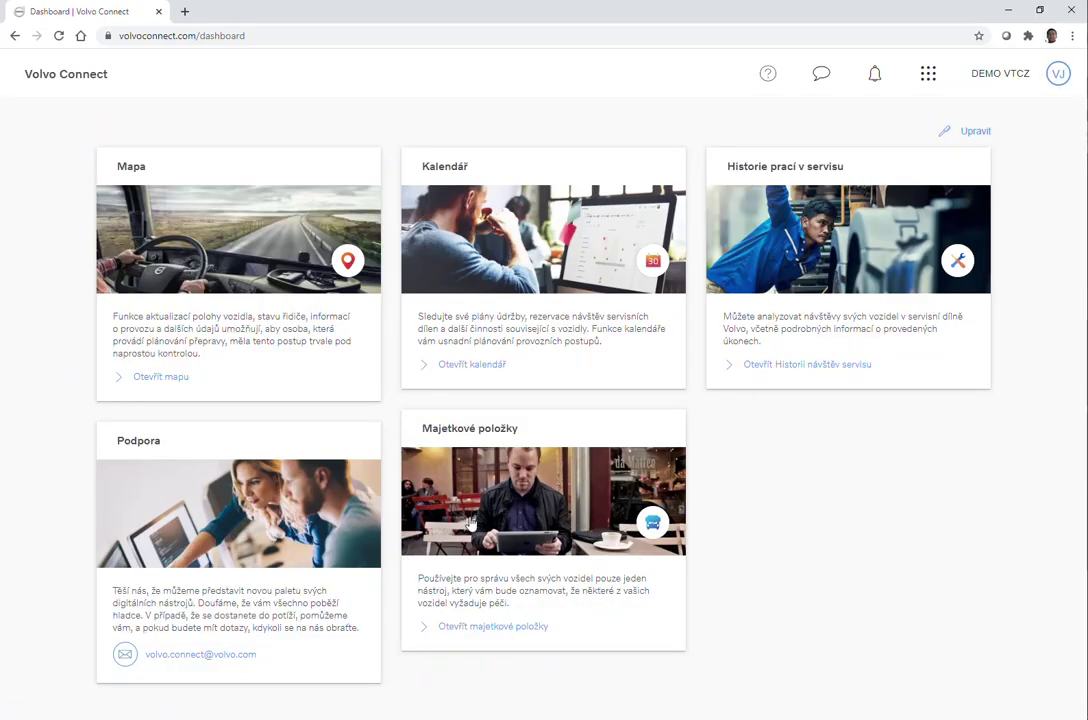
pyautogui.click(522, 497)
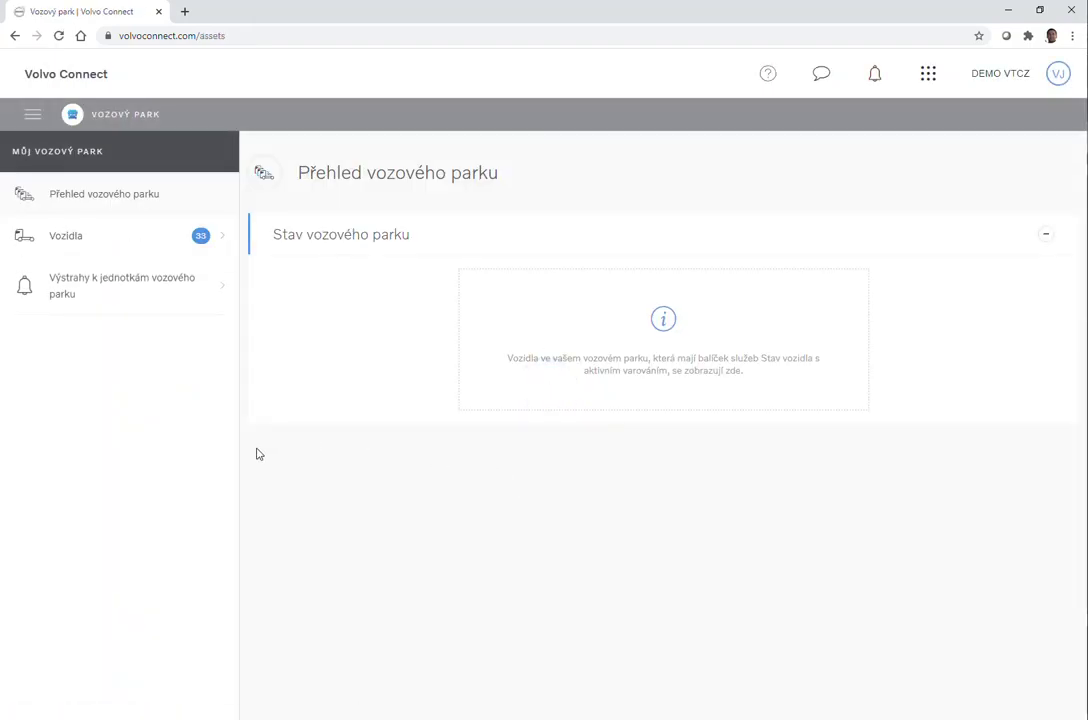
pyautogui.click(98, 242)
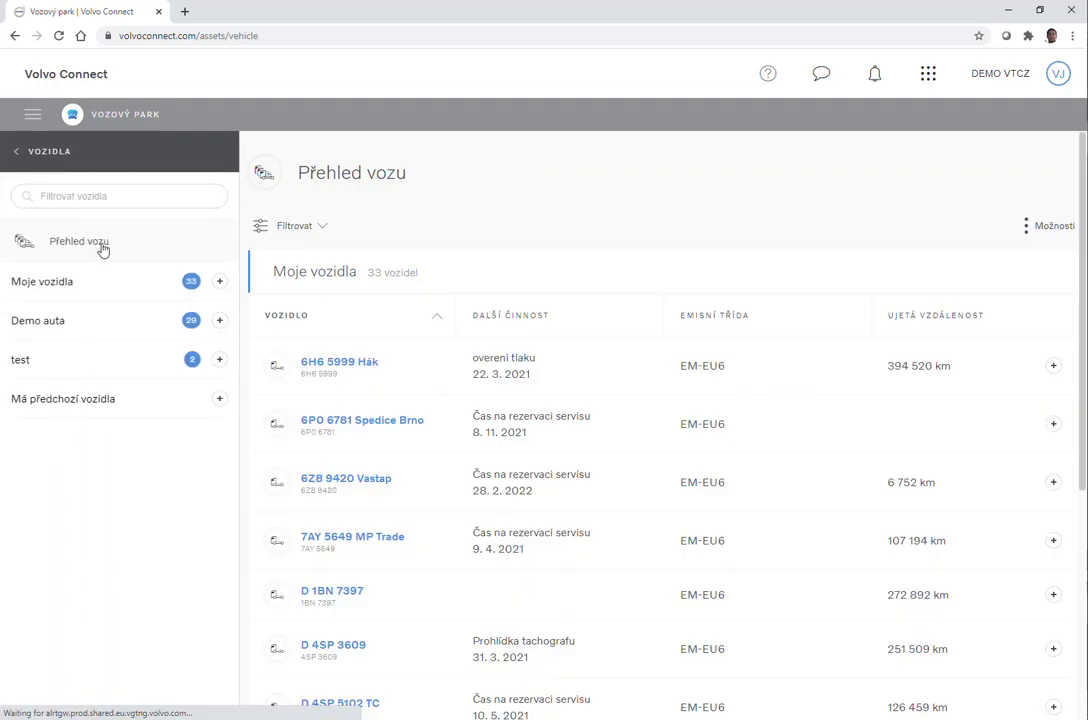
# Look through the vehicle overview table, examining each vehicle's next activity, emission class and mileage
pyautogui.scroll(-5, 835, 395)
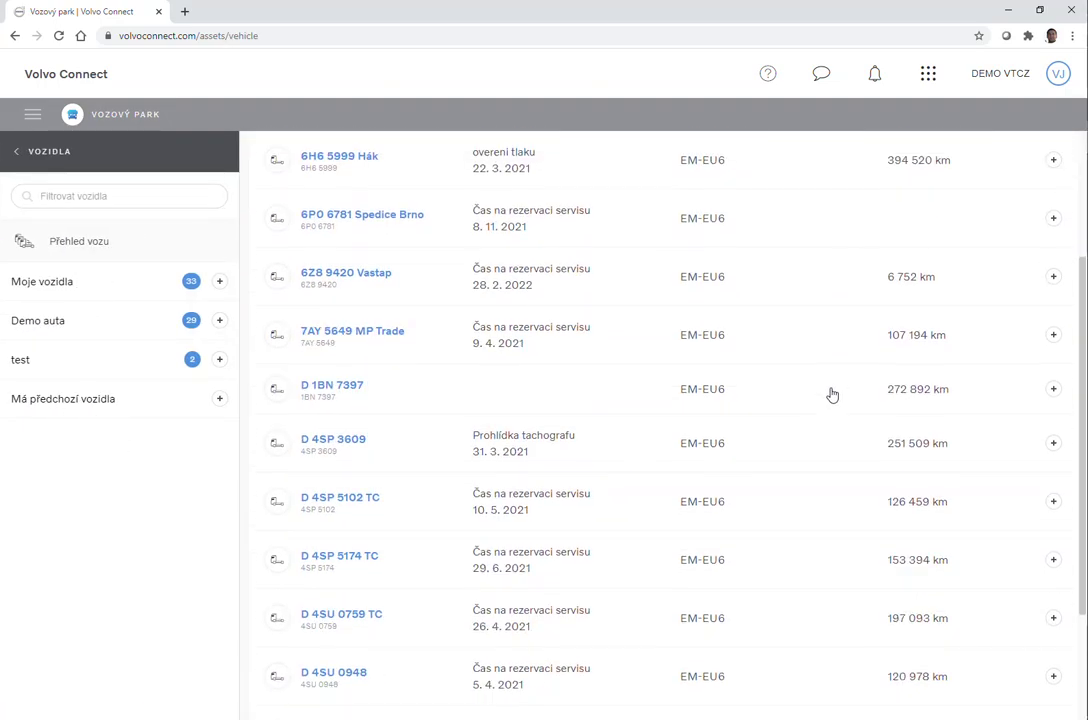
pyautogui.scroll(5, 629, 517)
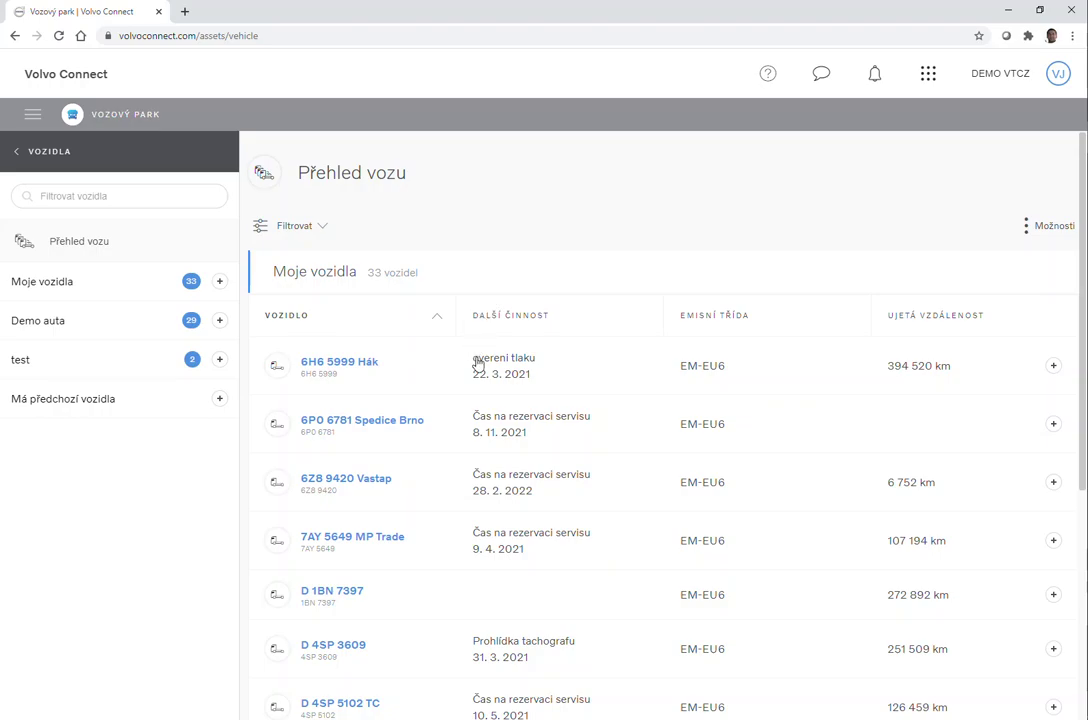
pyautogui.scroll(-2, 537, 461)
pyautogui.scroll(2, 537, 457)
pyautogui.scroll(-2, 537, 496)
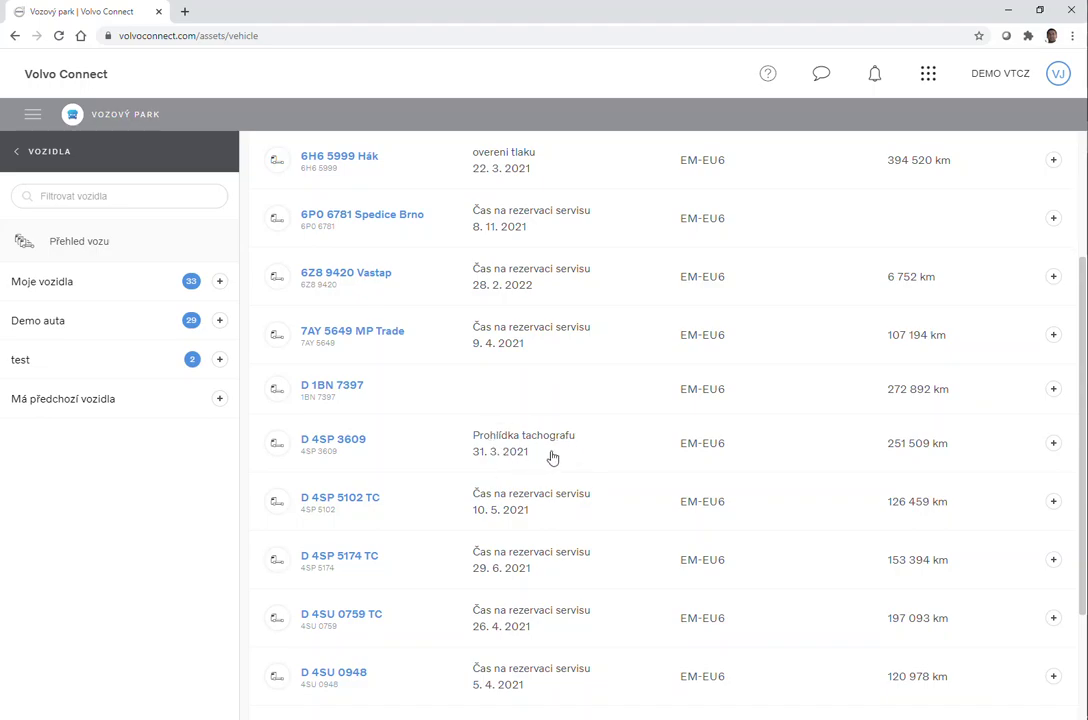
pyautogui.scroll(-3, 564, 486)
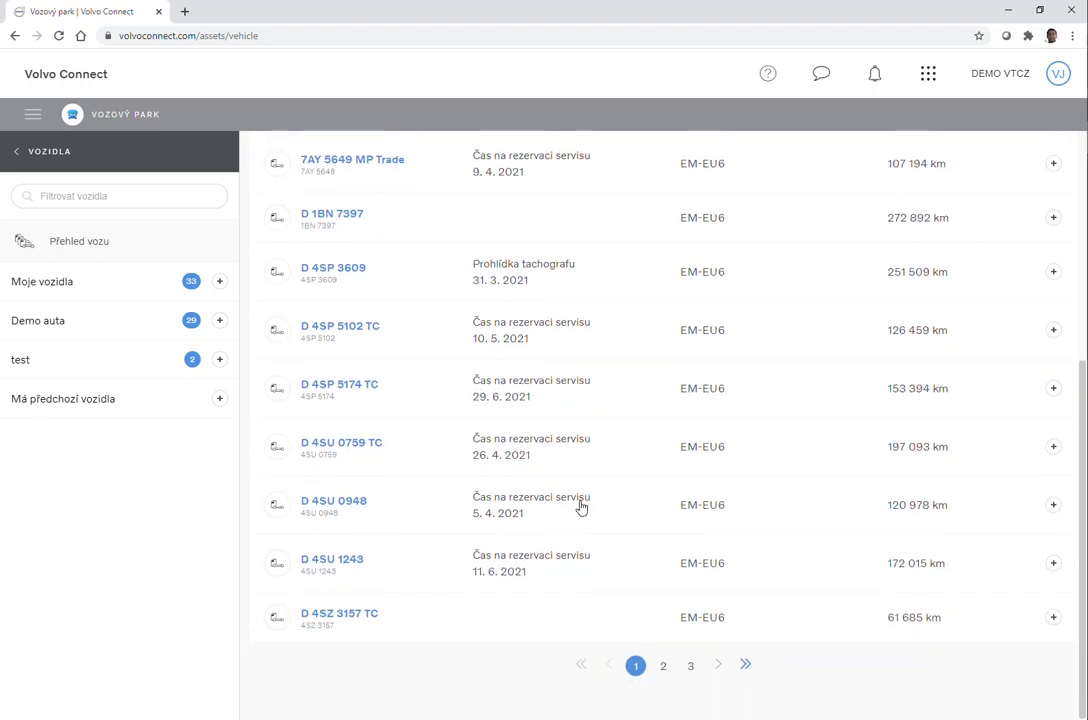
pyautogui.scroll(3, 600, 588)
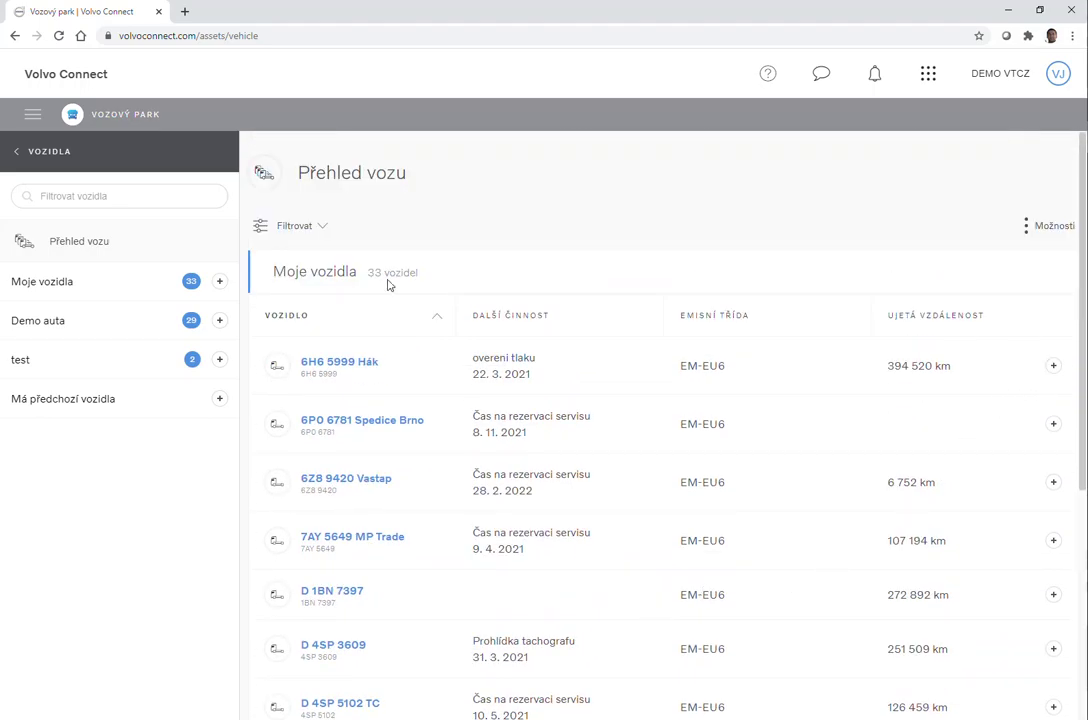
# Add the engine hours (Motohodiny) and fuel type (Typ paliva) columns to the vehicle overview table
pyautogui.click(1026, 236)
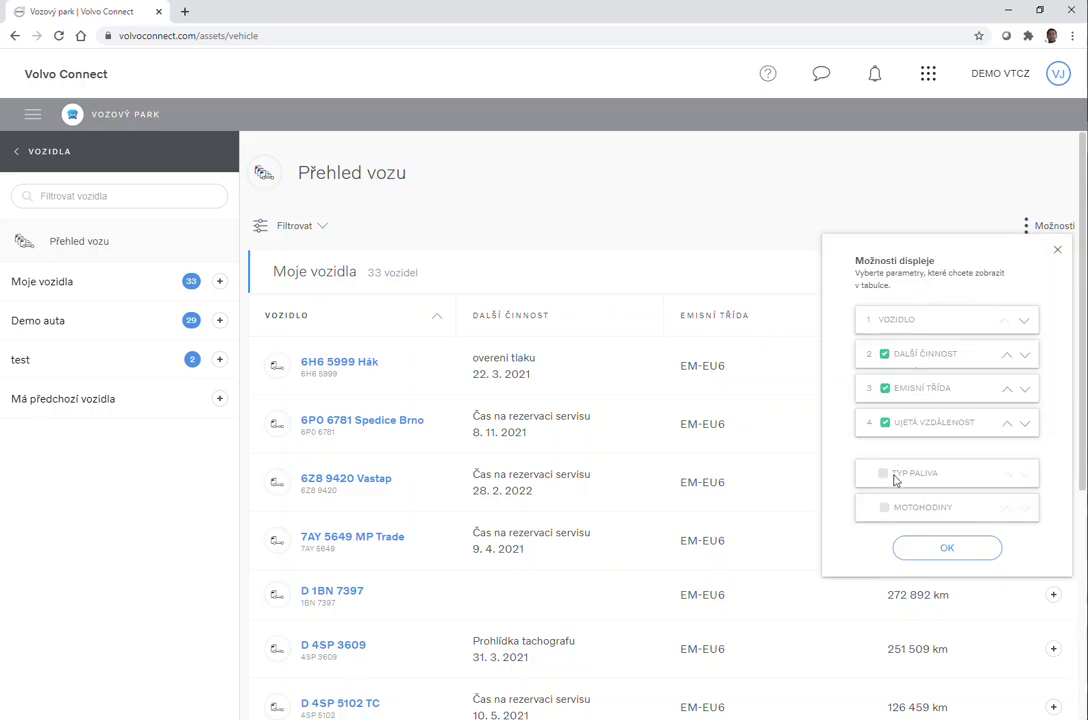
pyautogui.click(884, 508)
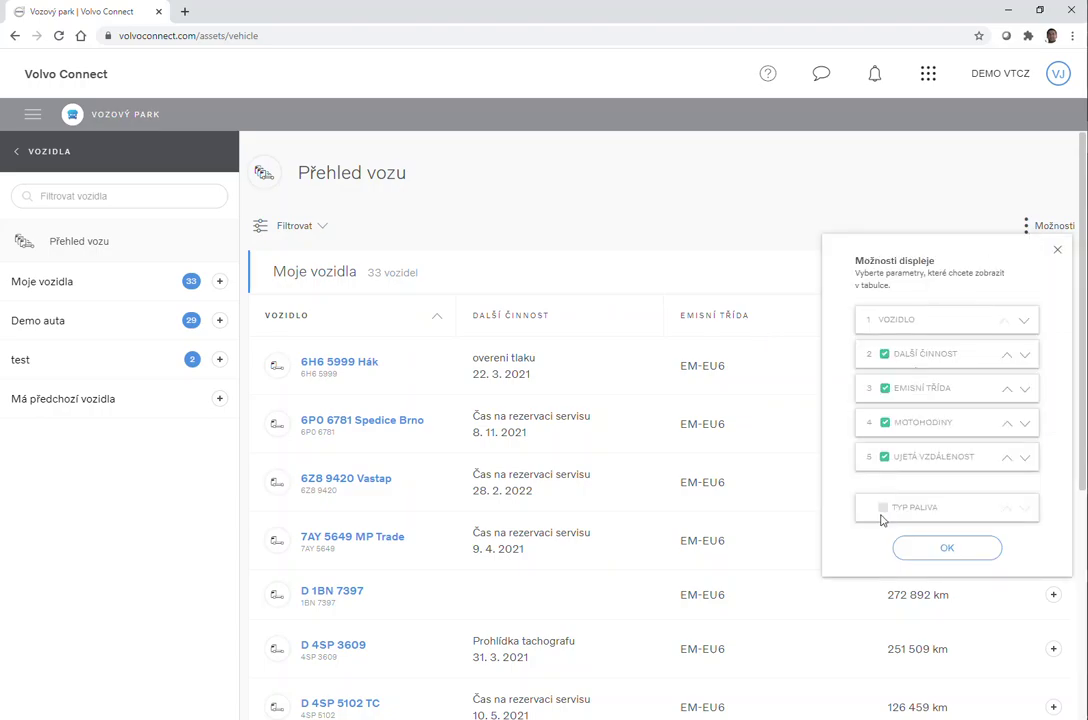
pyautogui.click(884, 508)
pyautogui.click(940, 547)
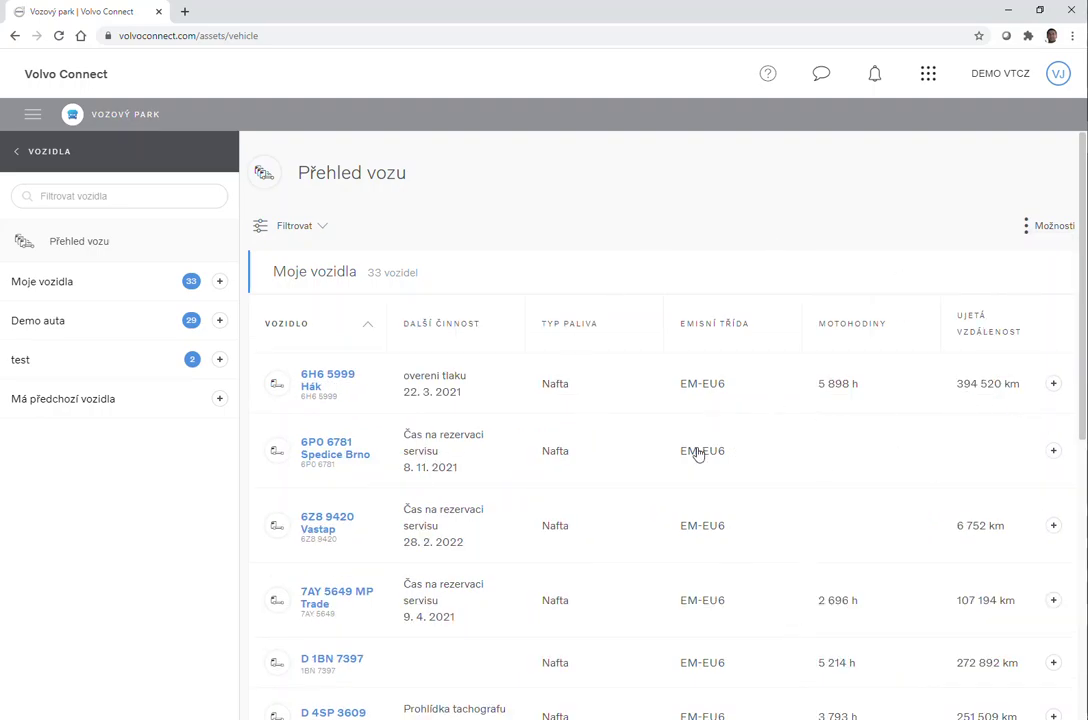
# Expand the row of vehicle D 4SP 3609 and examine its tachograph inspection, inspections and equipment
pyautogui.scroll(-4, 682, 488)
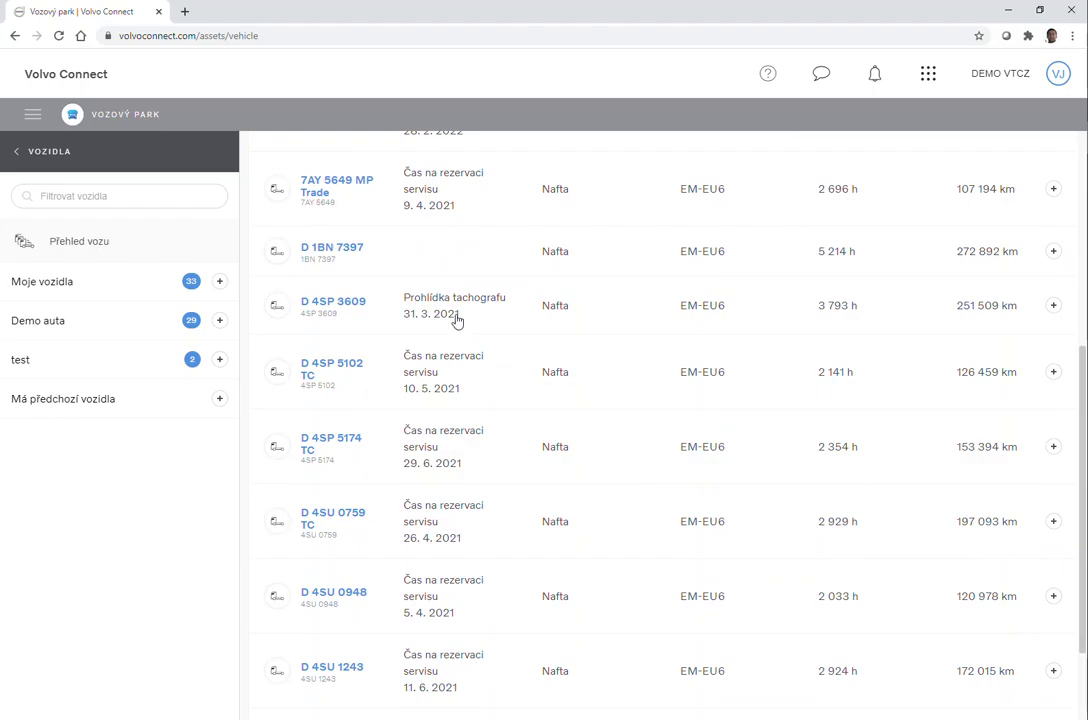
pyautogui.click(1053, 305)
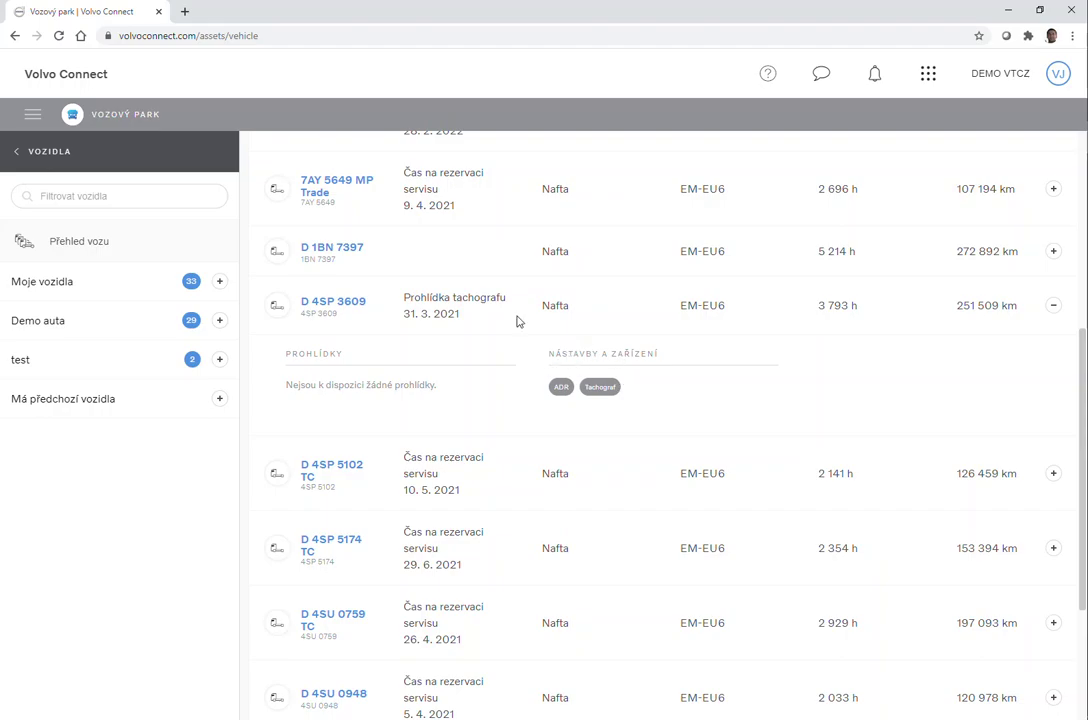
pyautogui.moveTo(405, 297); pyautogui.dragTo(492, 302)
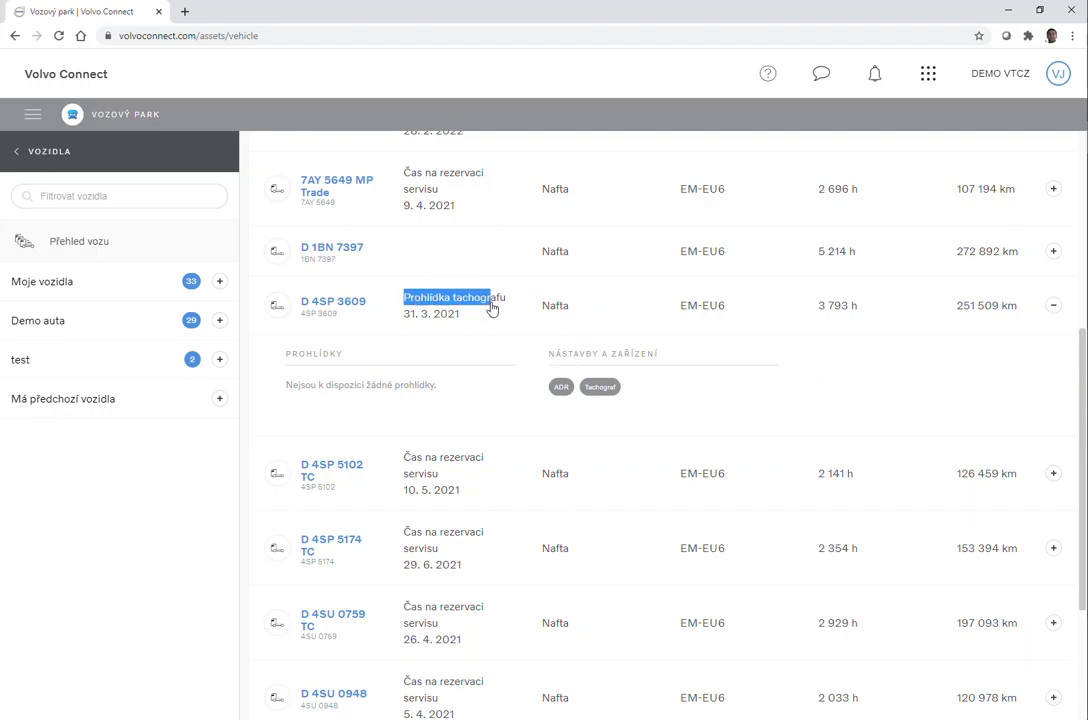
pyautogui.click(1053, 305)
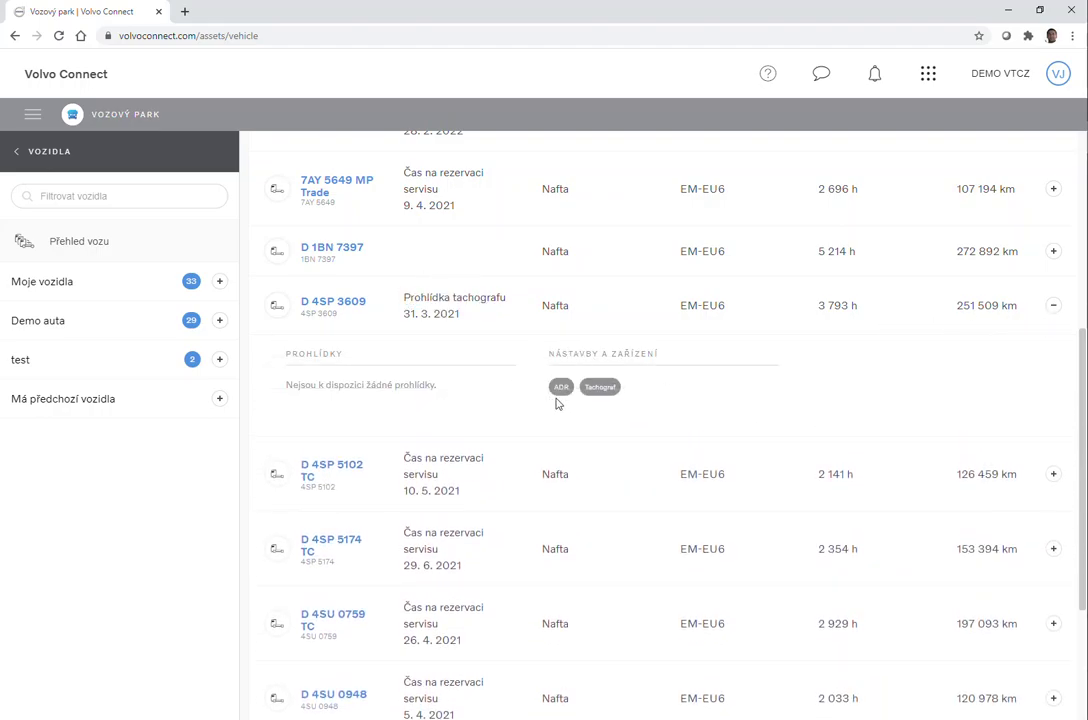
pyautogui.scroll(2, 600, 414)
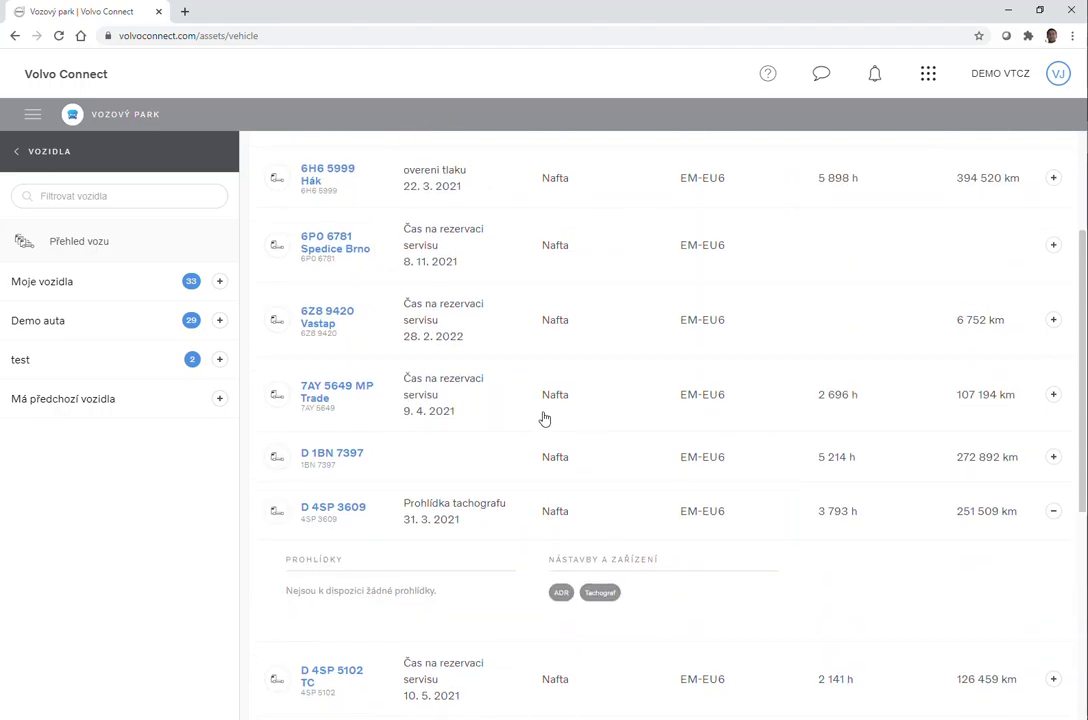
pyautogui.click(352, 508)
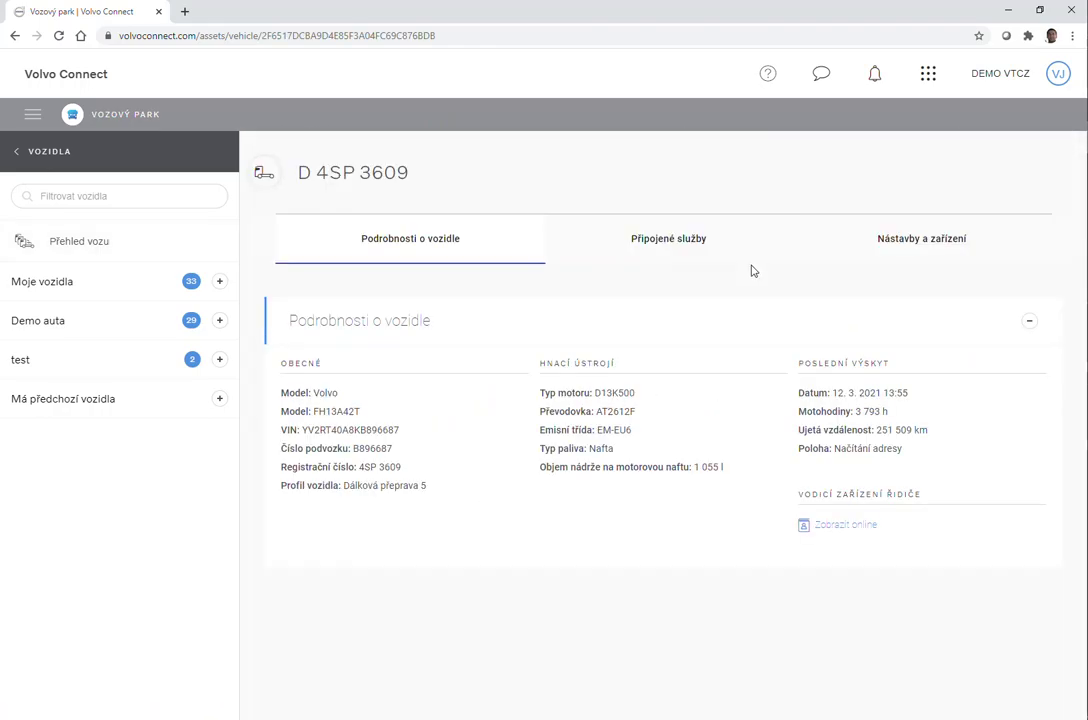
pyautogui.moveTo(310, 393); pyautogui.dragTo(436, 484)
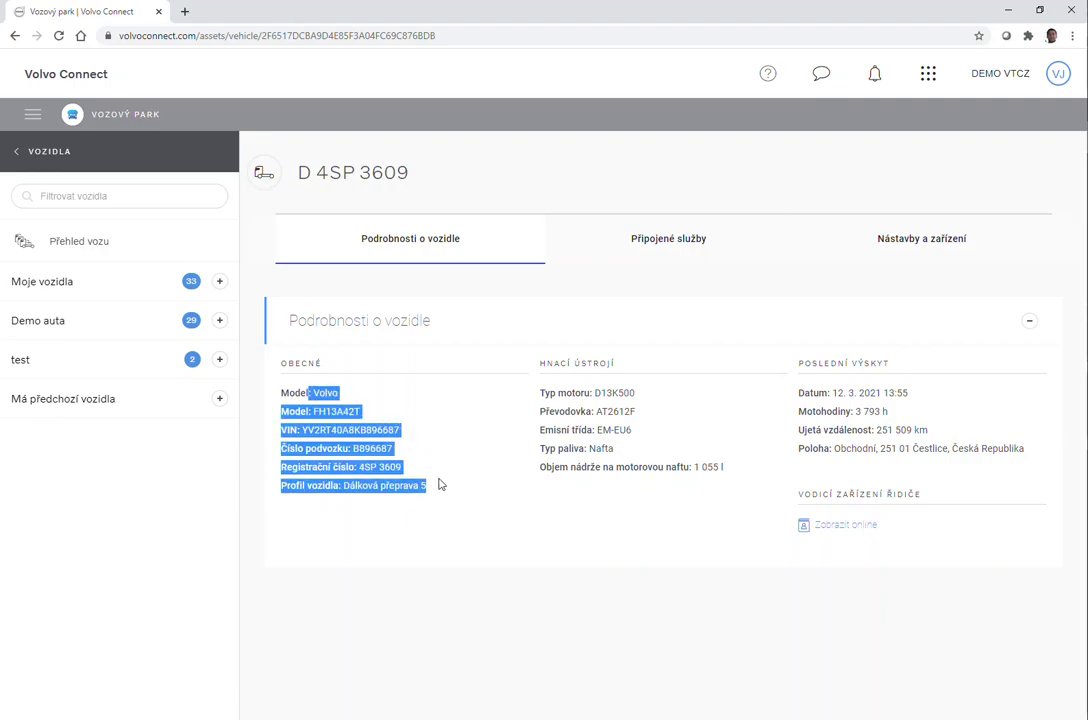
pyautogui.moveTo(549, 396); pyautogui.dragTo(738, 473)
pyautogui.click(614, 500)
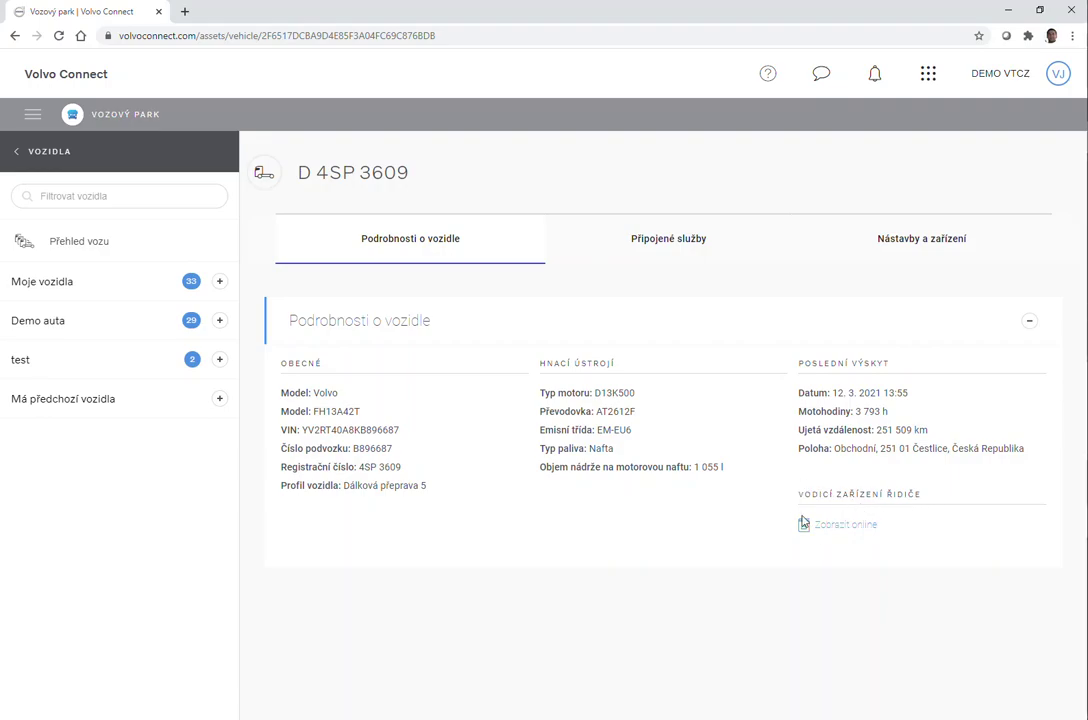
pyautogui.moveTo(785, 515); pyautogui.dragTo(889, 527)
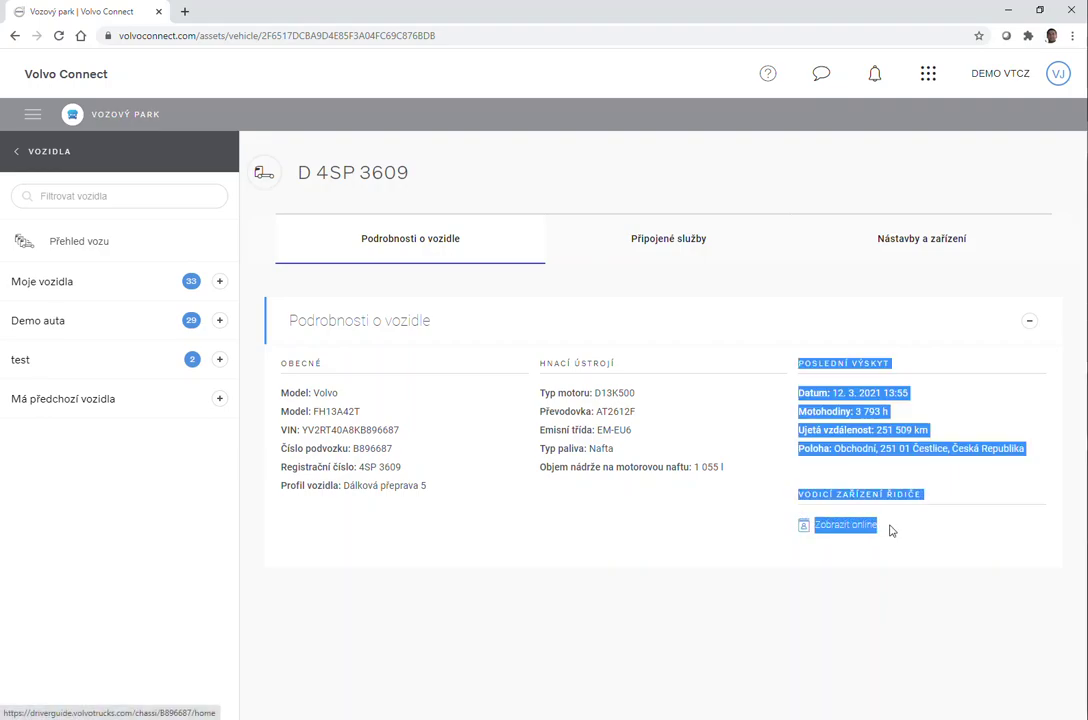
pyautogui.click(846, 550)
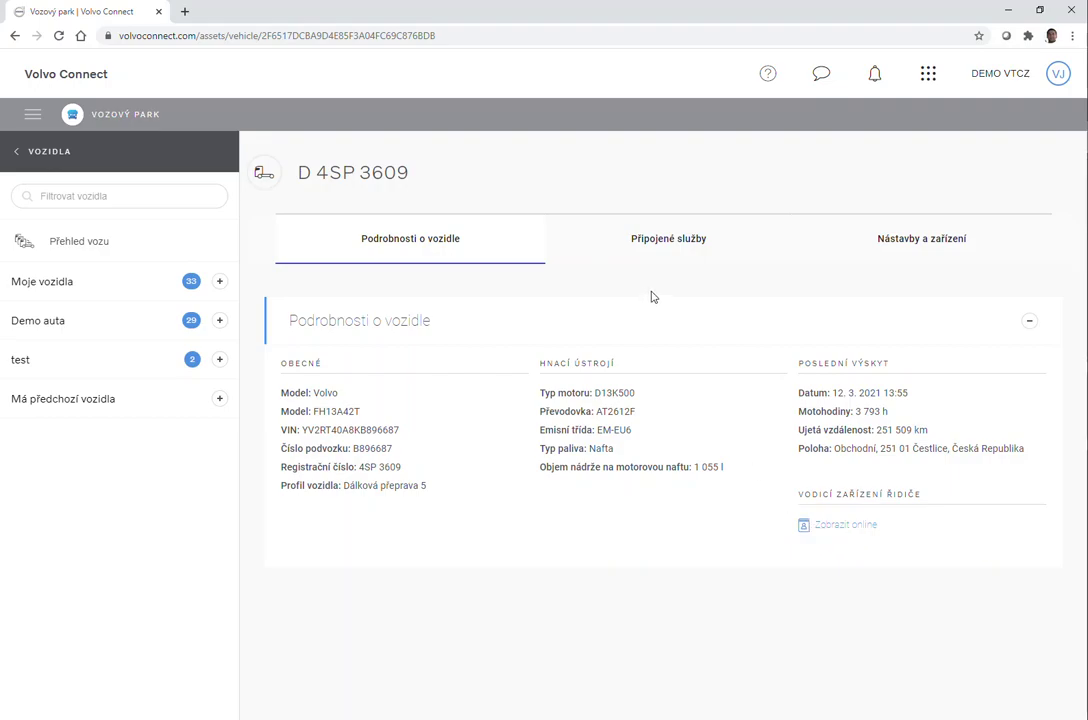
pyautogui.click(669, 242)
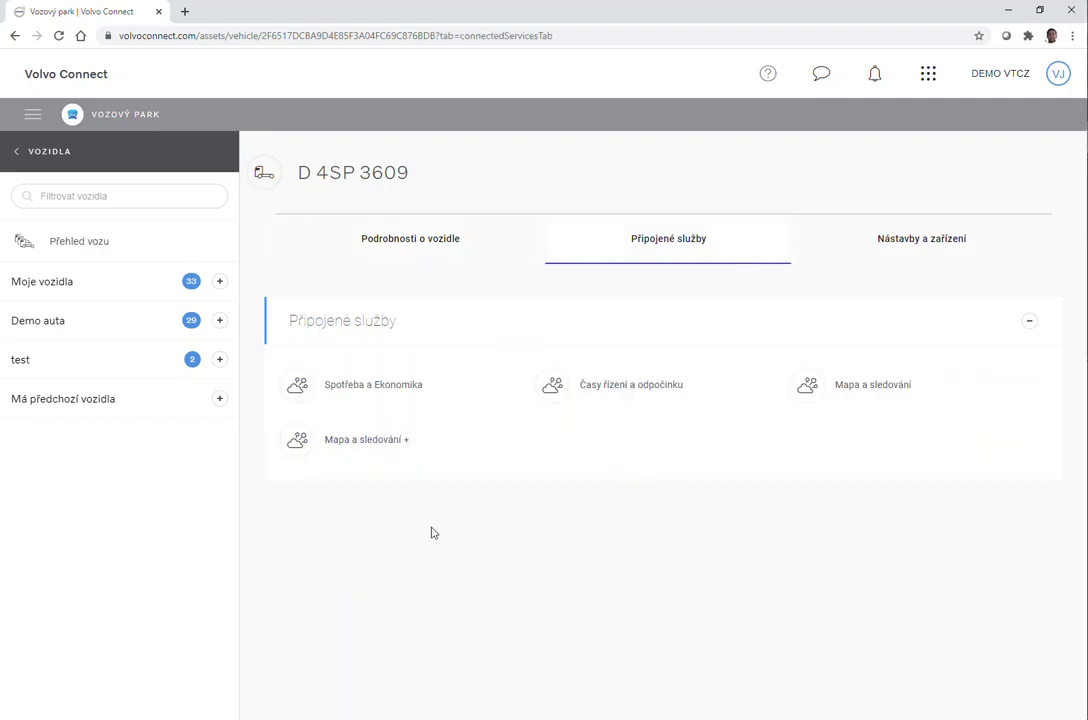
# Start a new fire extinguisher (Hasicí přístroj) entry in the vehicle's equipment and enter "ssss" as its brand/model
pyautogui.click(908, 243)
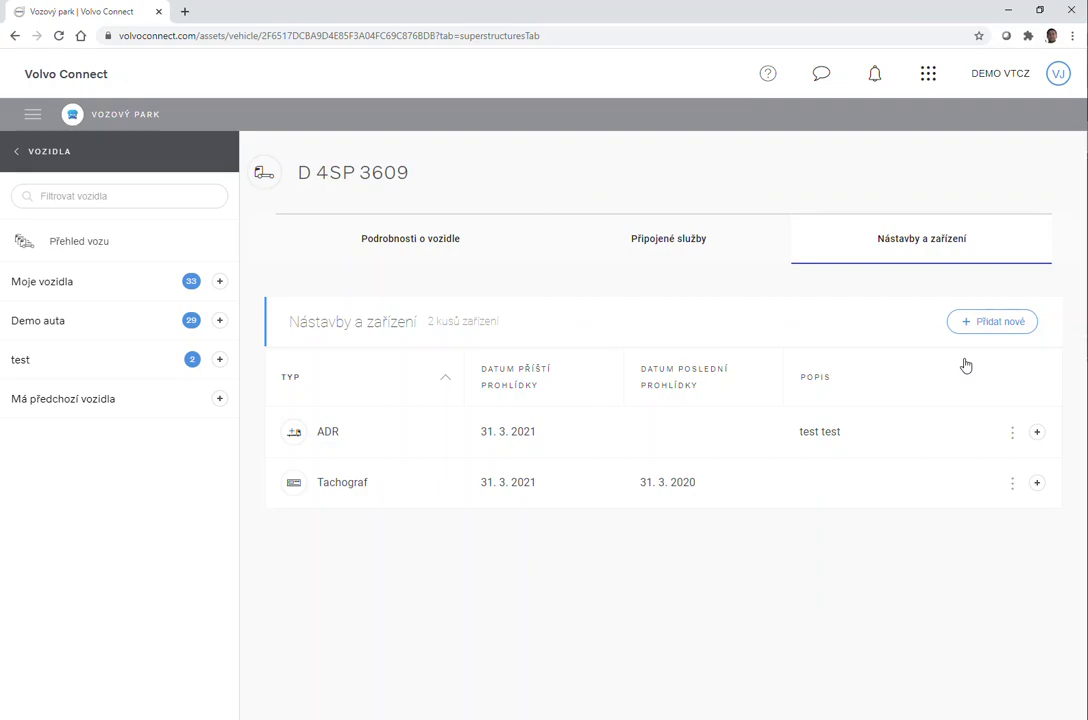
pyautogui.click(978, 325)
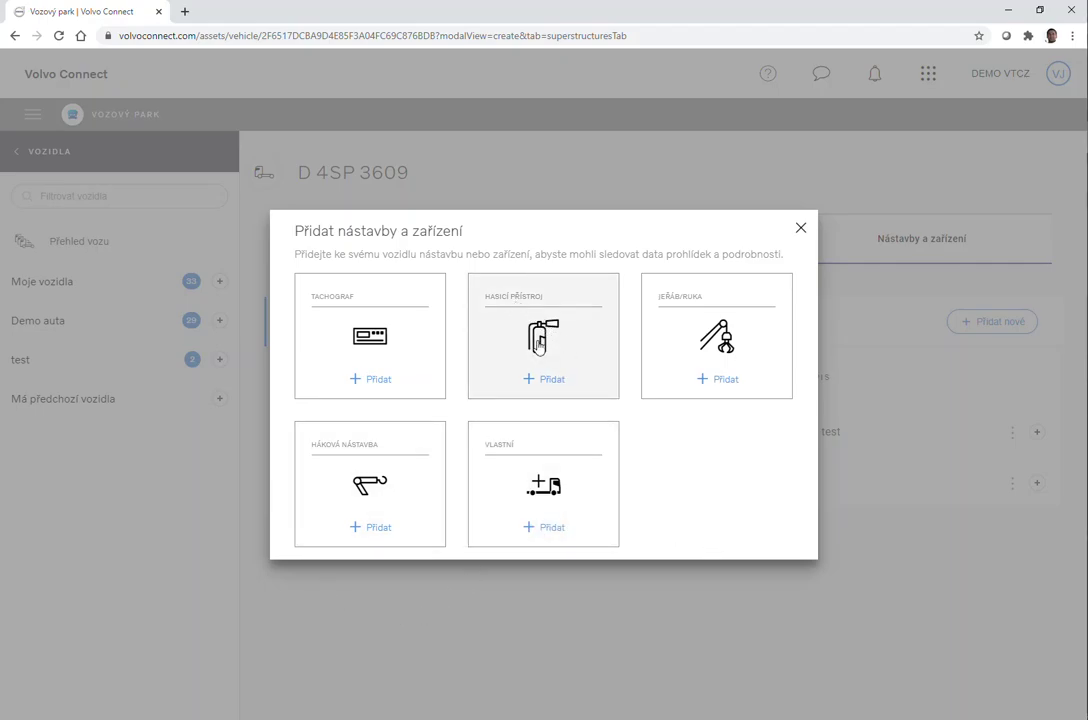
pyautogui.click(530, 380)
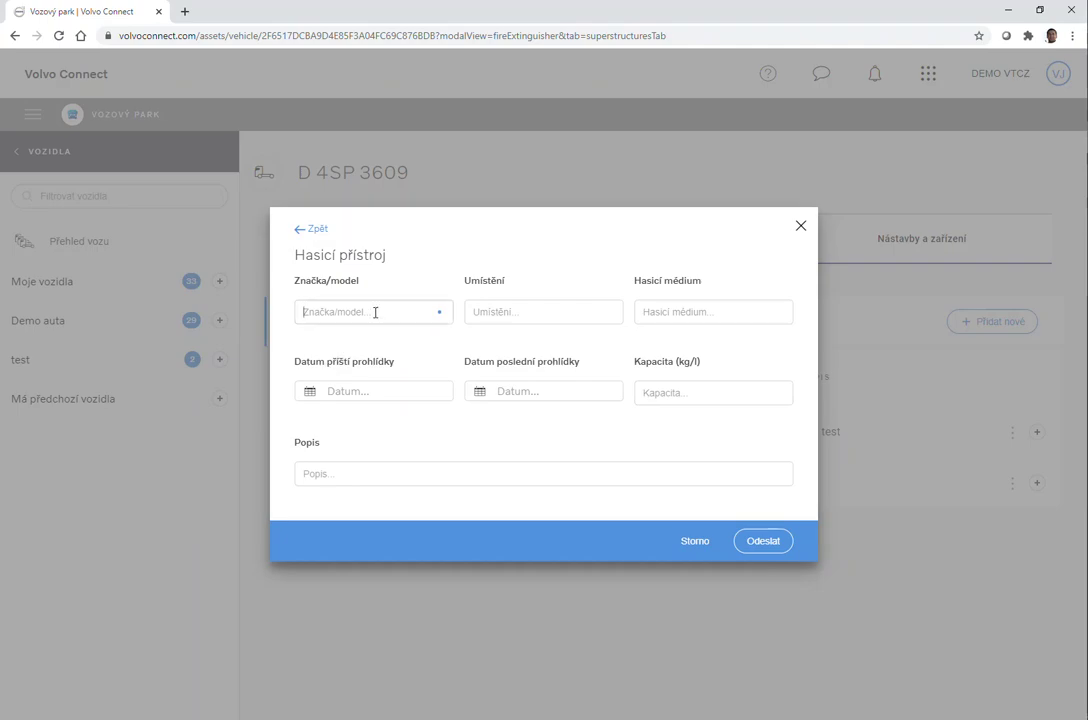
pyautogui.write('ssss')
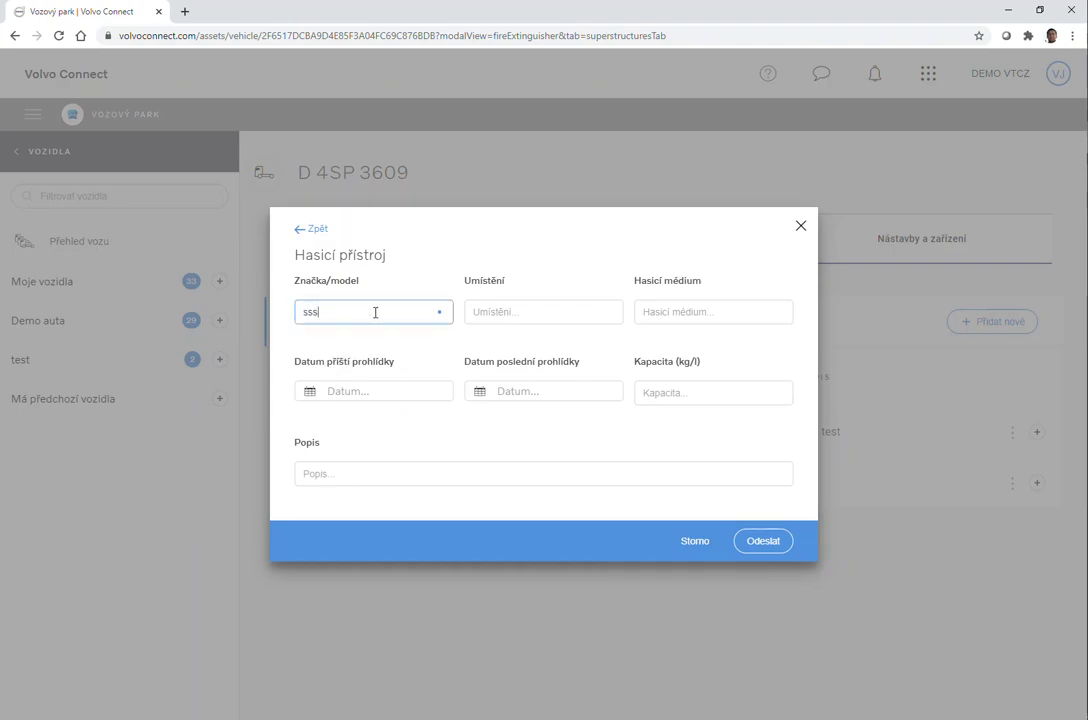
pyautogui.click(525, 311)
pyautogui.click(716, 313)
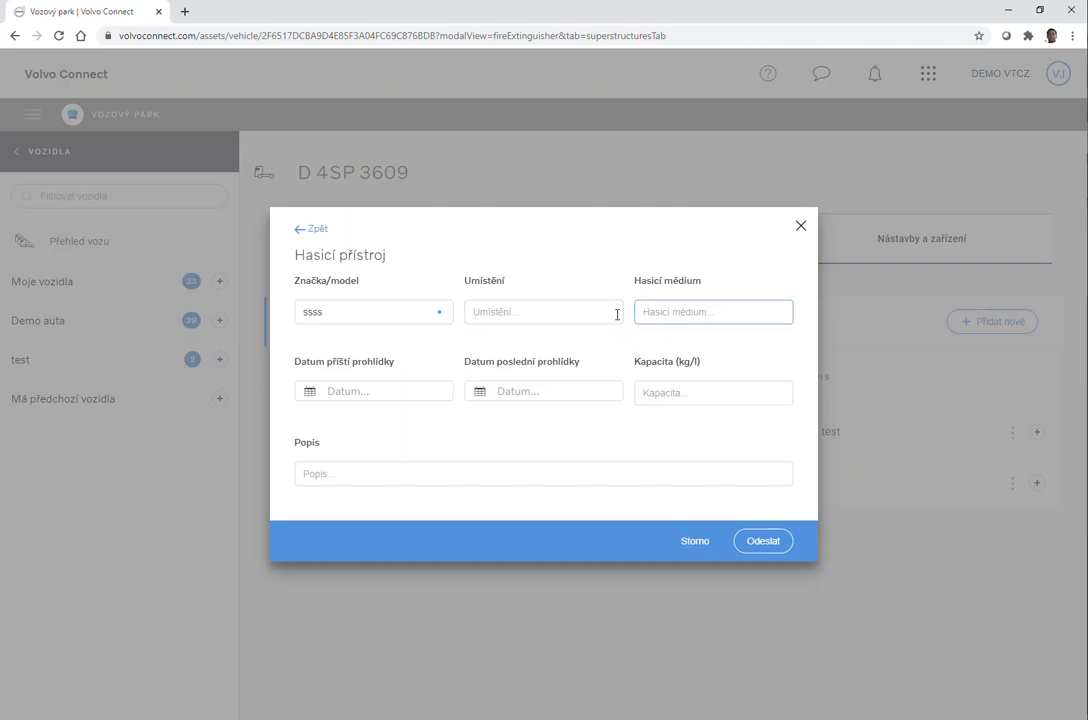
# Set the fire extinguisher's next inspection date to 01.04.2021 and submit the entry
pyautogui.click(393, 386)
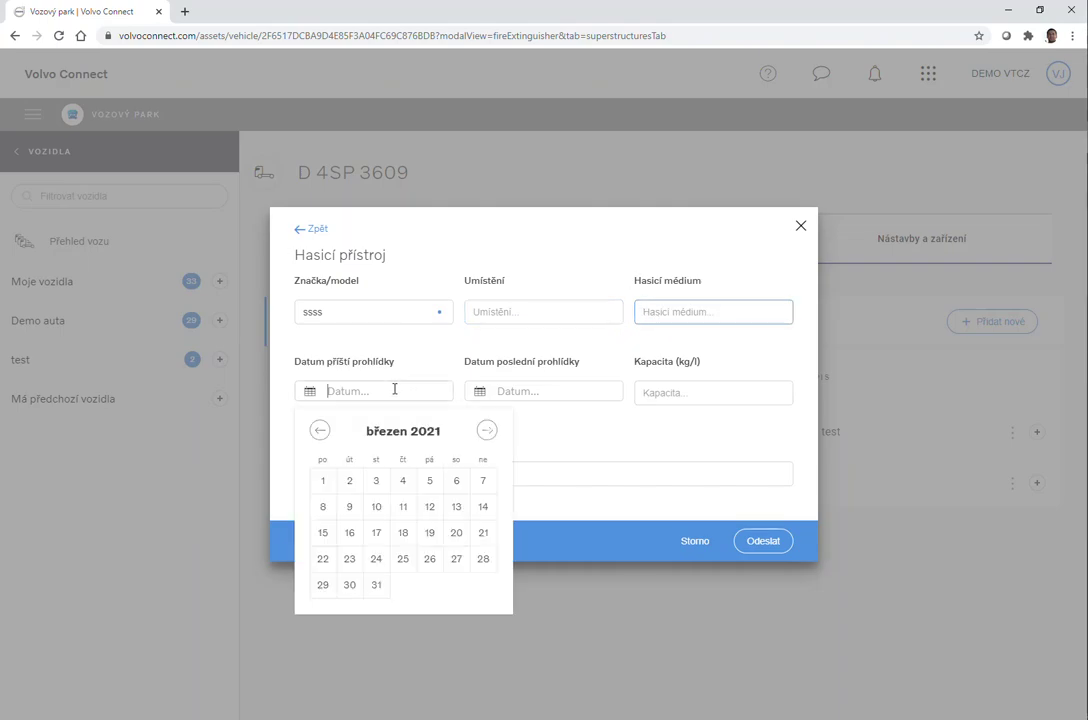
pyautogui.click(489, 432)
pyautogui.click(403, 482)
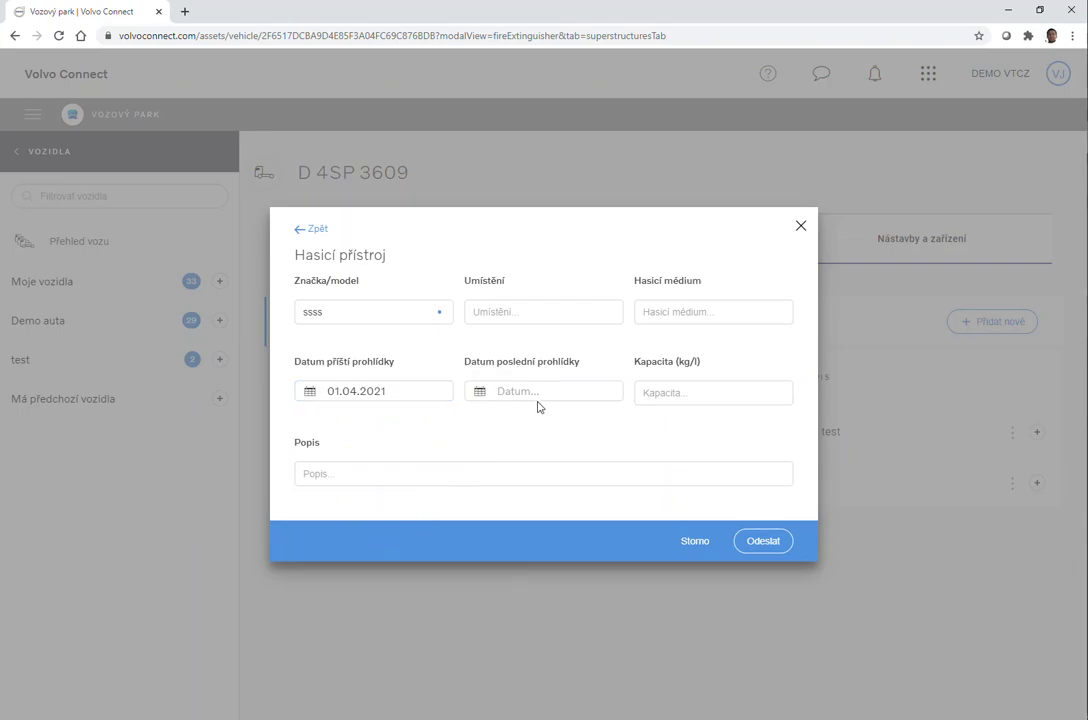
pyautogui.click(731, 401)
pyautogui.click(469, 481)
pyautogui.click(765, 542)
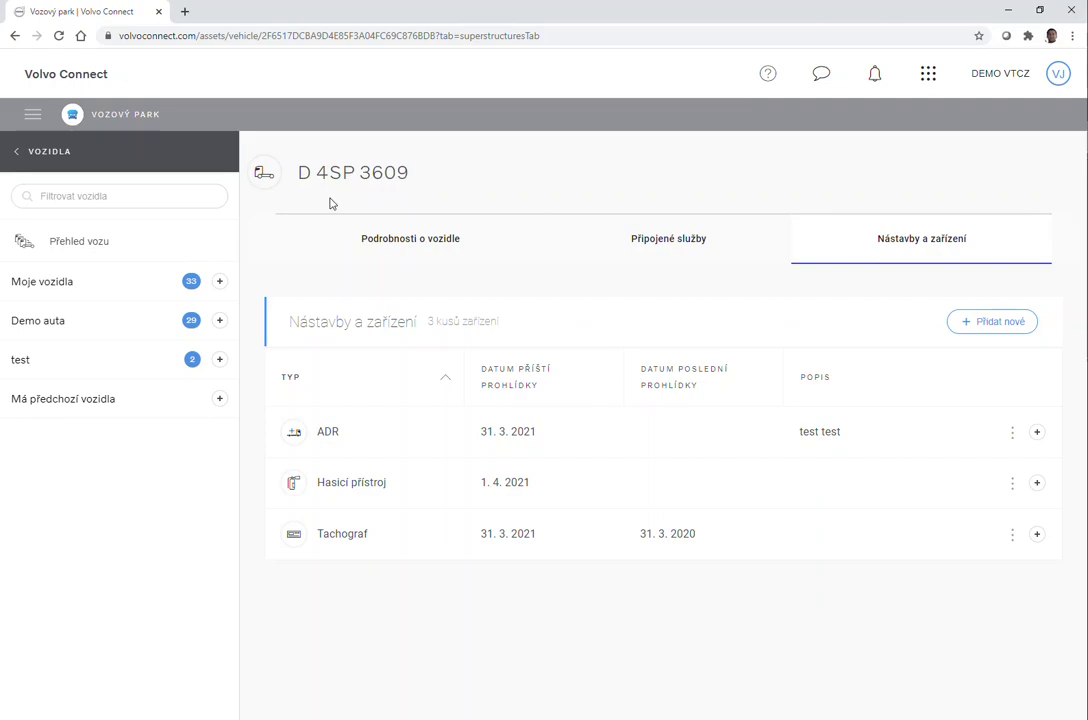
pyautogui.click(222, 284)
pyautogui.click(72, 282)
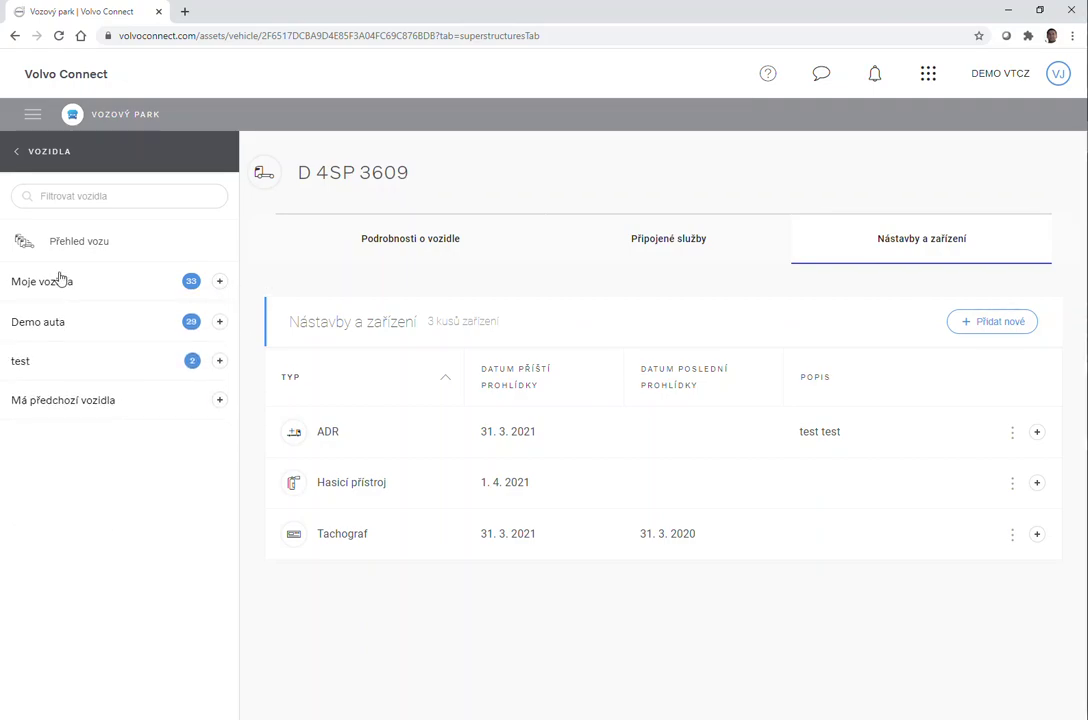
pyautogui.click(66, 279)
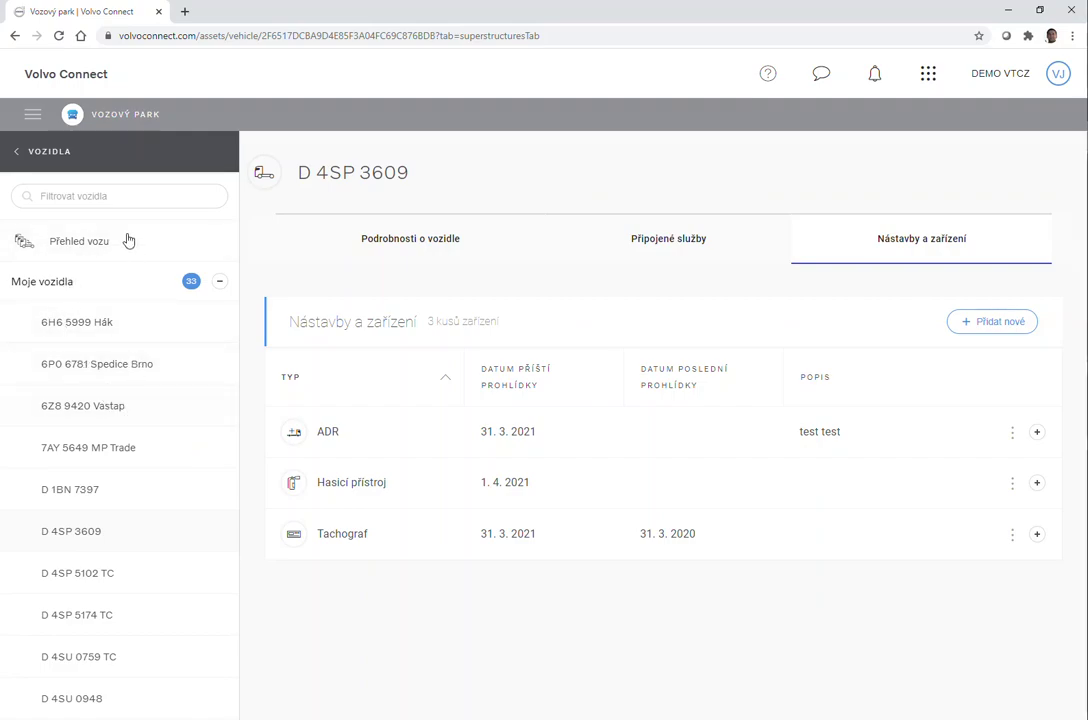
pyautogui.click(123, 197)
pyautogui.write('3609')
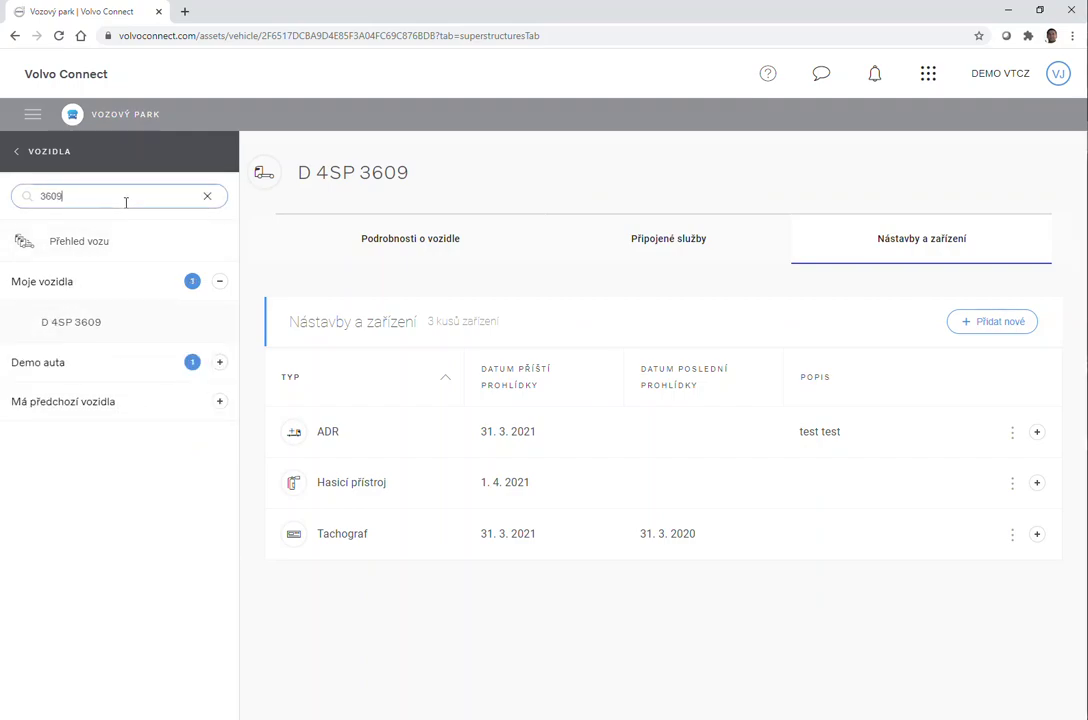
pyautogui.click(72, 328)
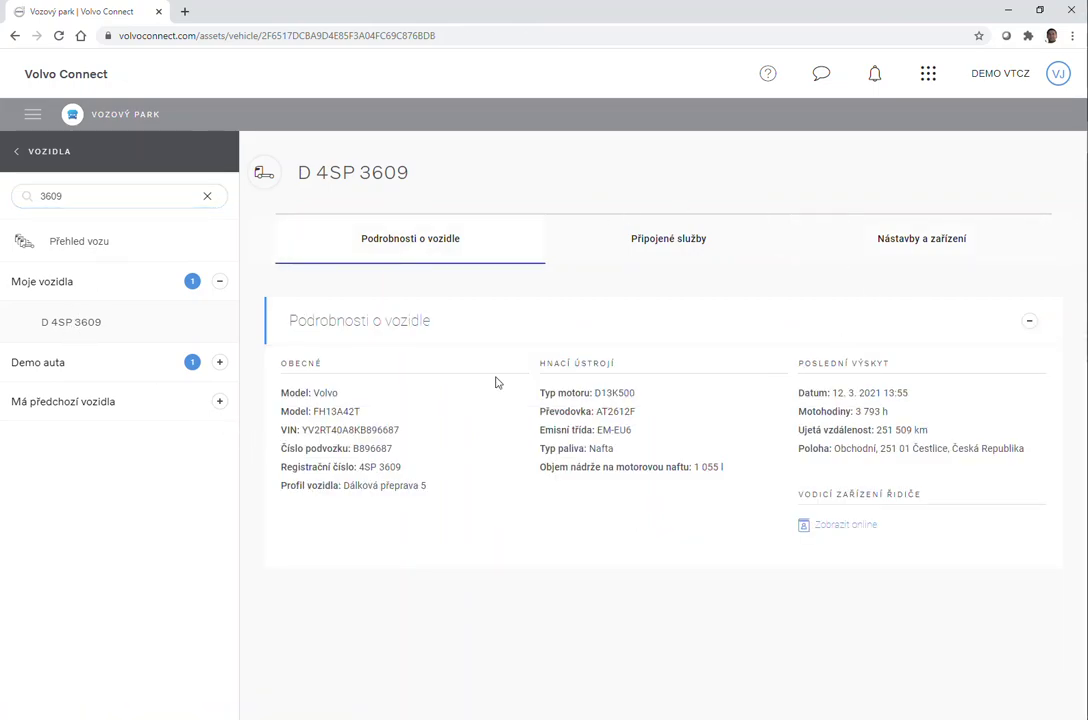
# Return to the vehicle overview, clear the vehicle list filter and look through the table of all vehicles
pyautogui.click(20, 150)
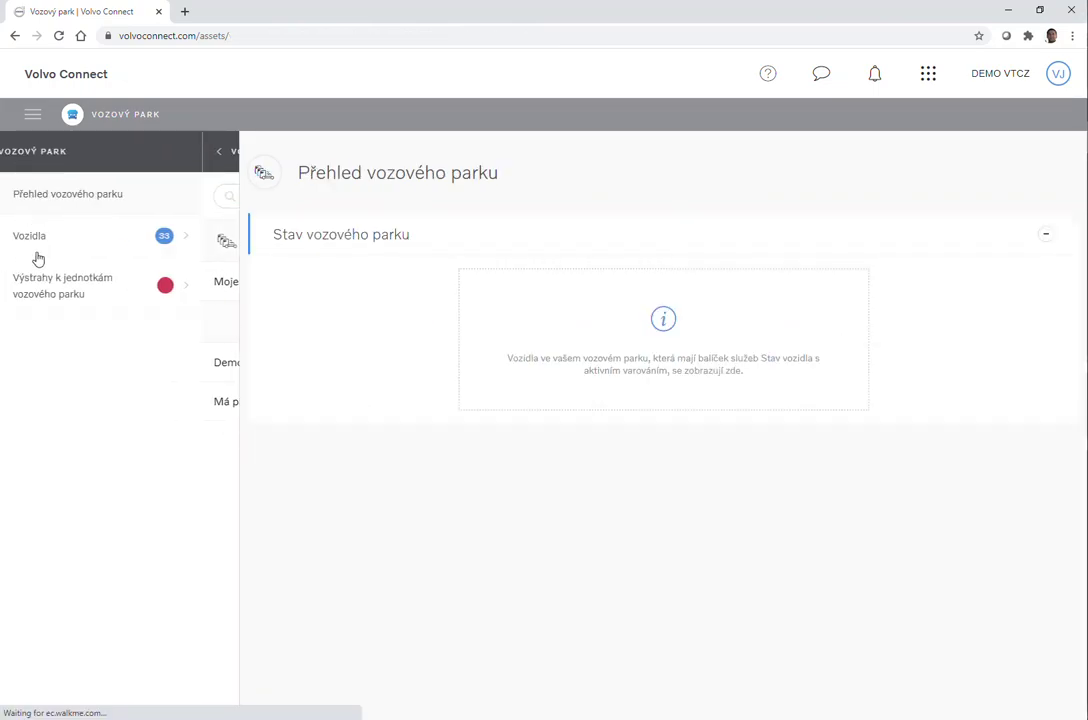
pyautogui.click(78, 236)
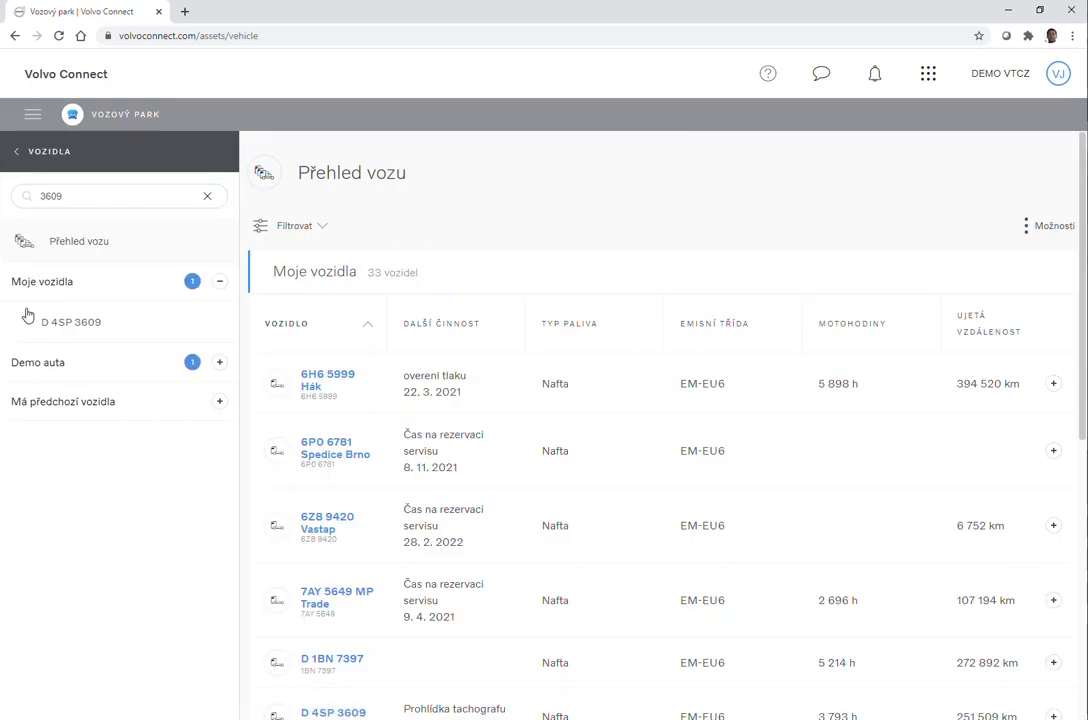
pyautogui.click(207, 196)
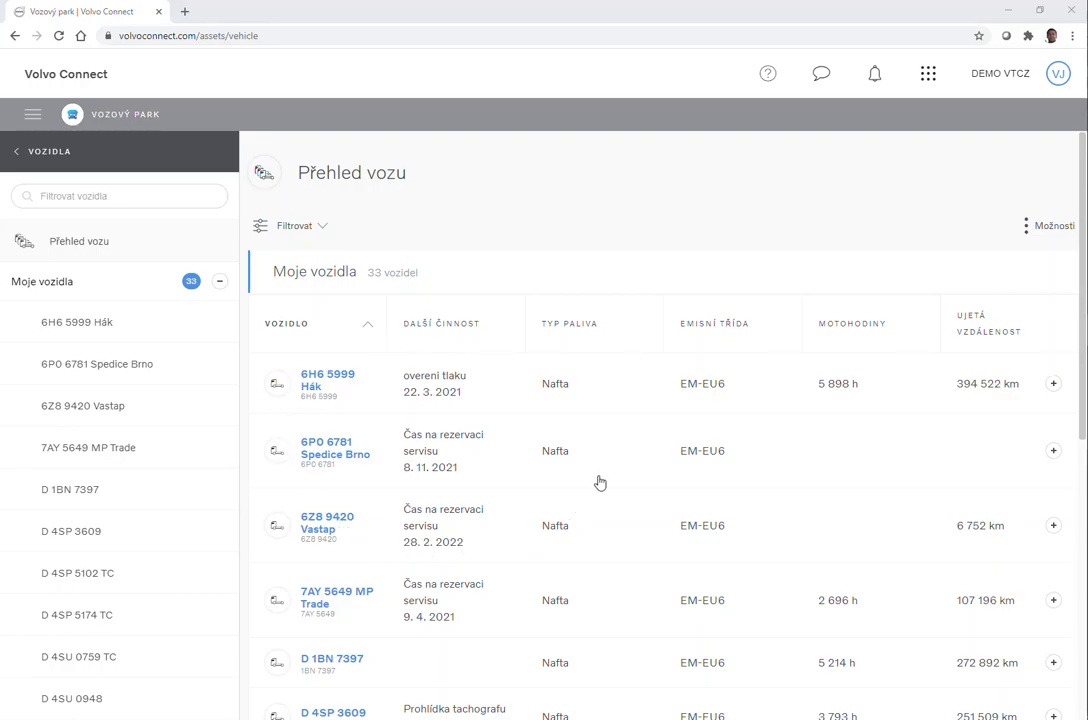
pyautogui.scroll(-2, 600, 481)
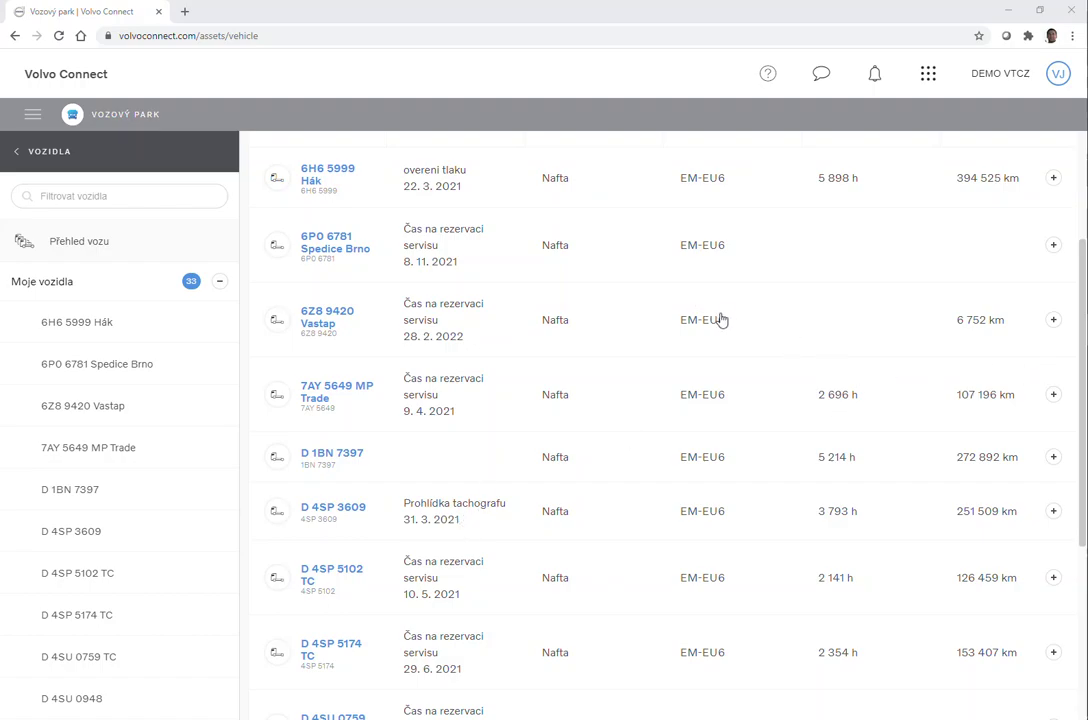
pyautogui.scroll(3, 600, 320)
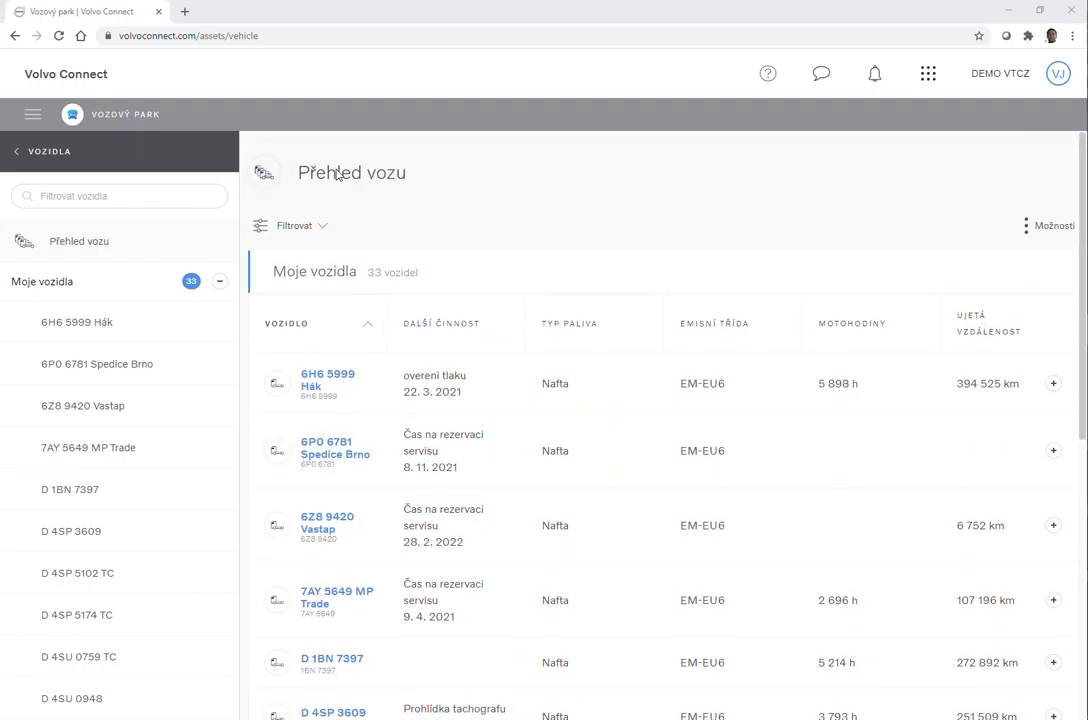
pyautogui.moveTo(327, 174); pyautogui.dragTo(388, 184)
# Go back to the fleet overview, review the list of available services and return to the dashboard
pyautogui.click(15, 152)
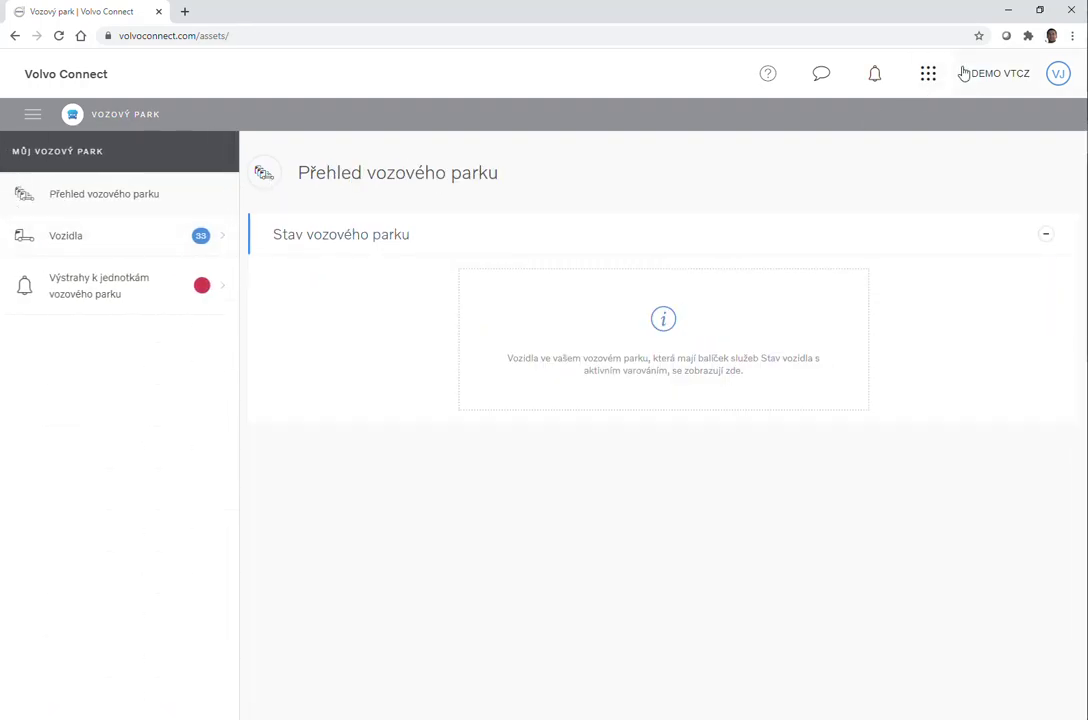
pyautogui.click(925, 73)
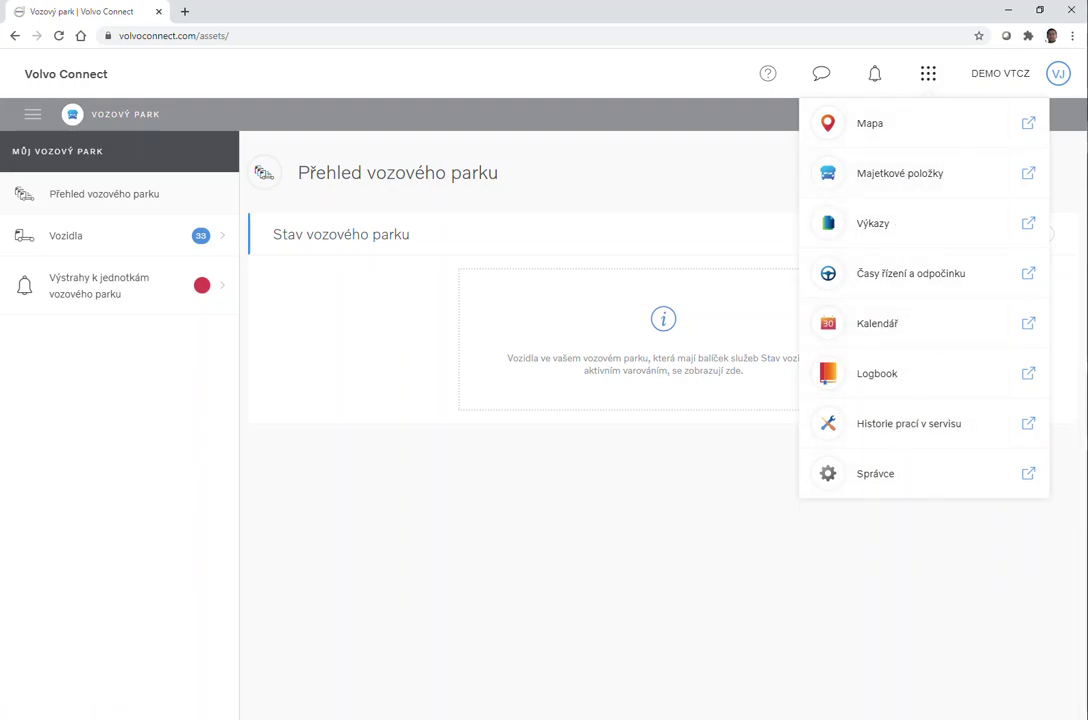
pyautogui.click(92, 76)
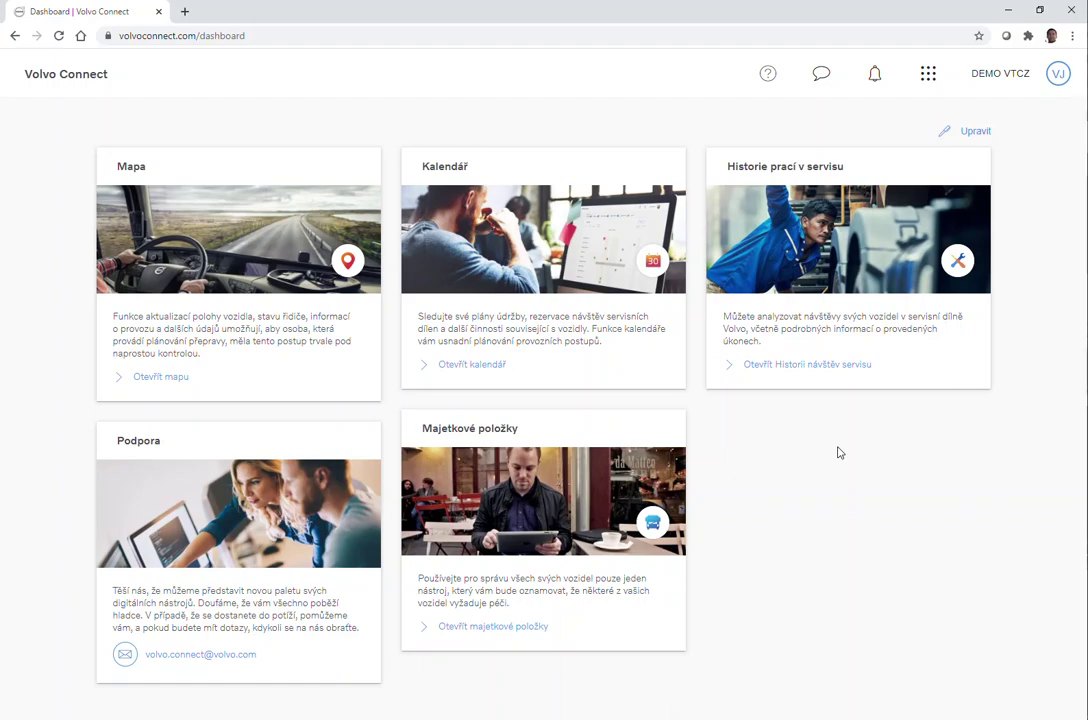
# Open the workshop history (Historie prací v servisu) and show the service visits of vehicle PLZ 1XA XX54
pyautogui.click(815, 256)
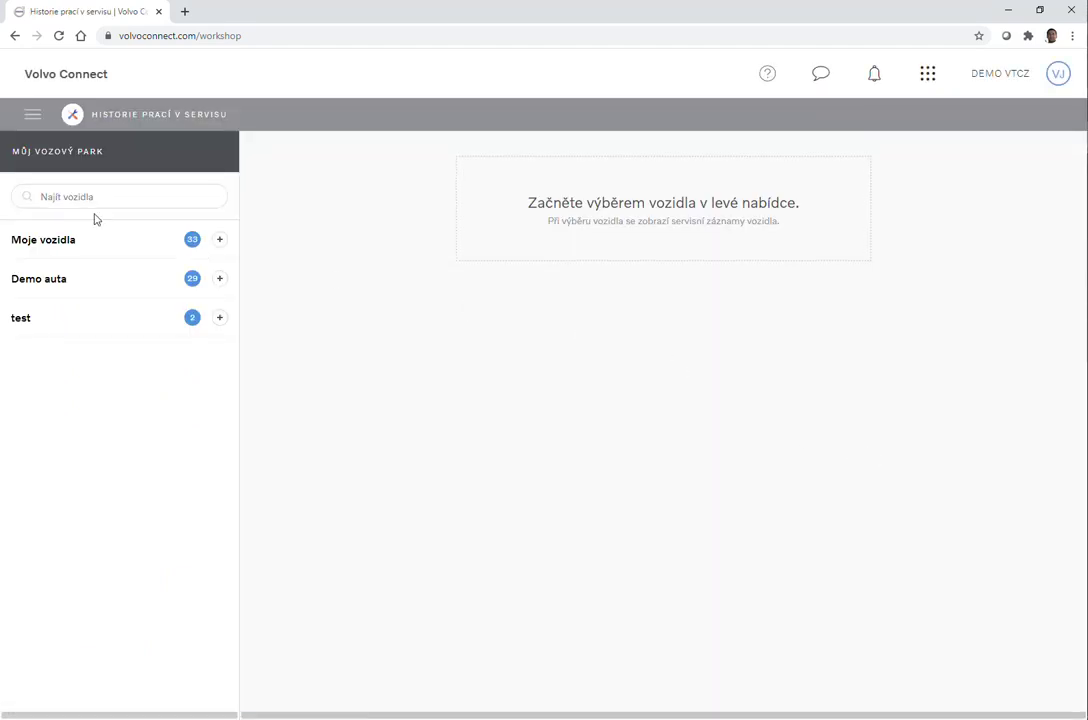
pyautogui.click(38, 240)
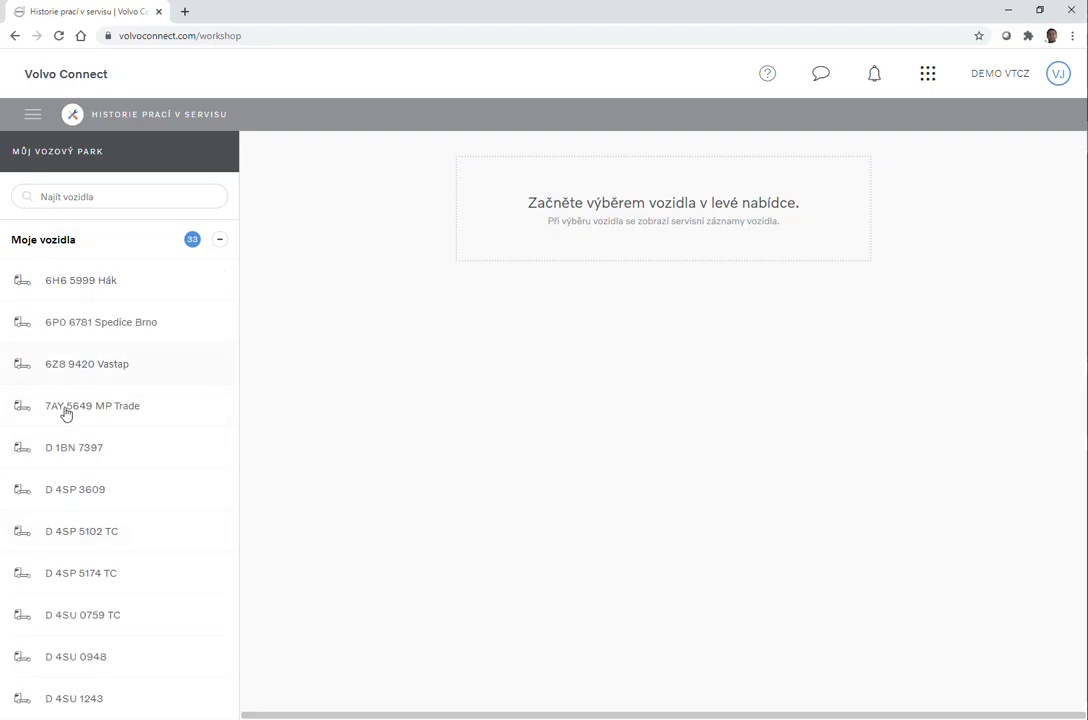
pyautogui.scroll(-8, 110, 538)
pyautogui.scroll(-3, 116, 541)
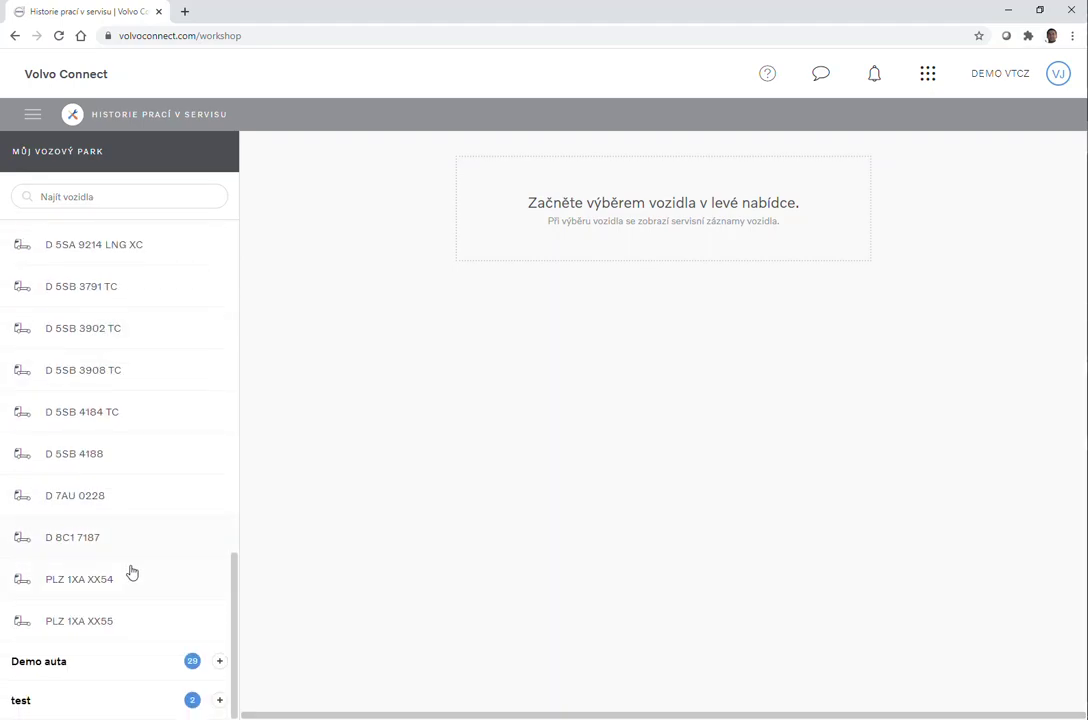
pyautogui.click(116, 582)
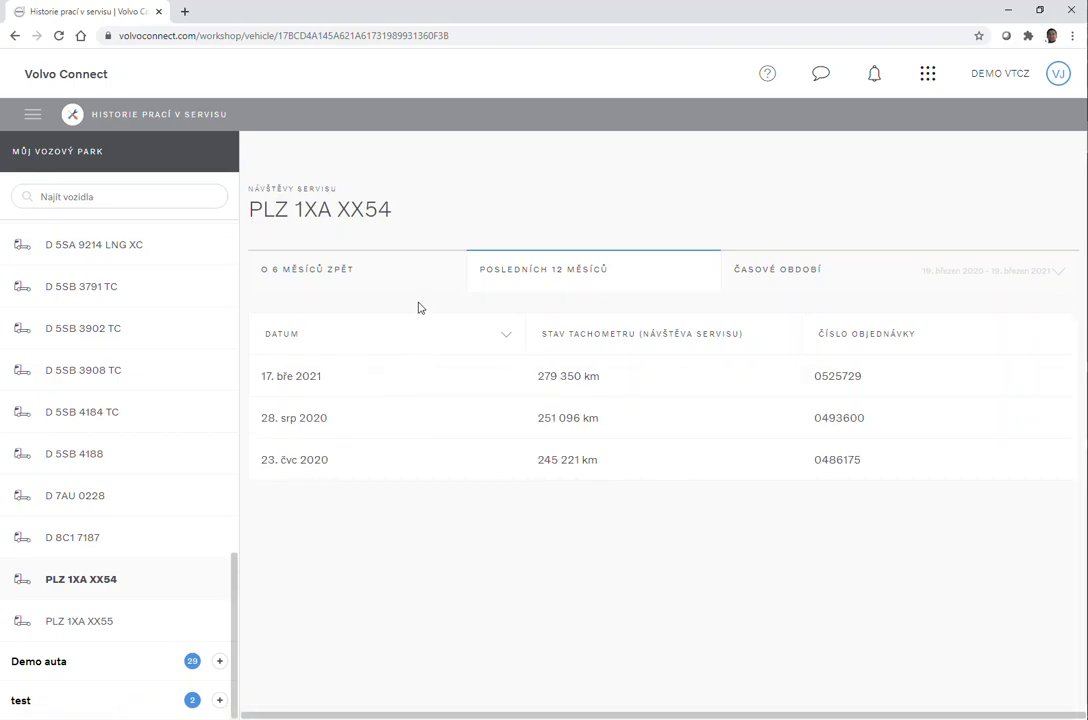
# View the vehicle's service visits for the last 6 months and last 12 months, and check the custom time period option
pyautogui.click(322, 270)
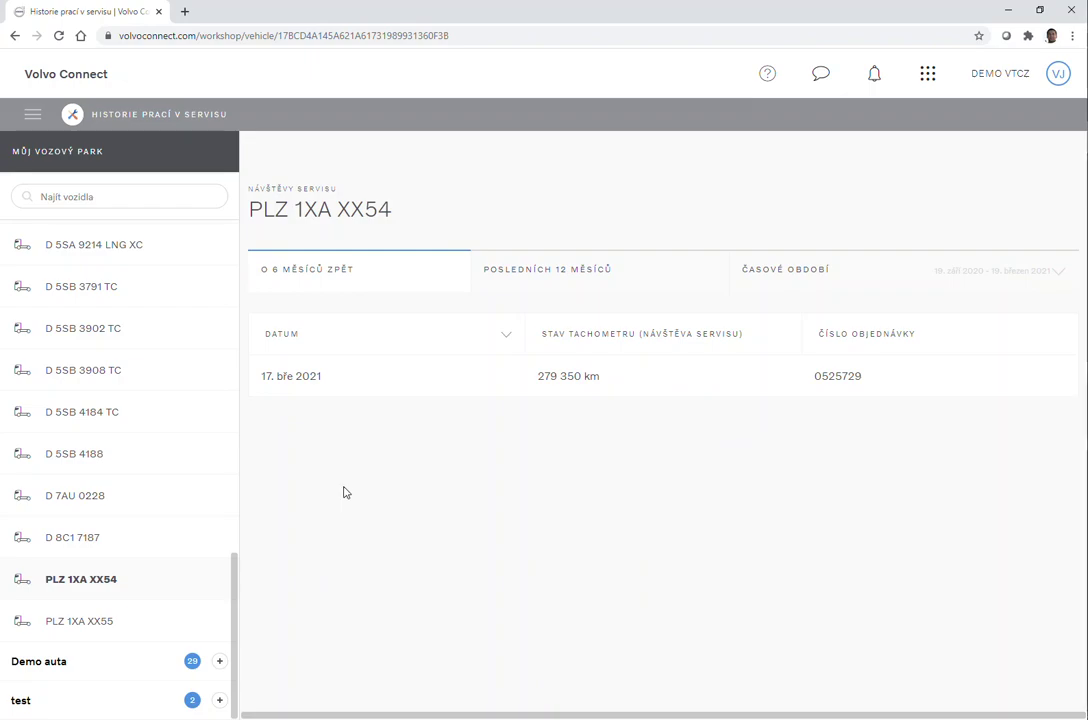
pyautogui.click(540, 276)
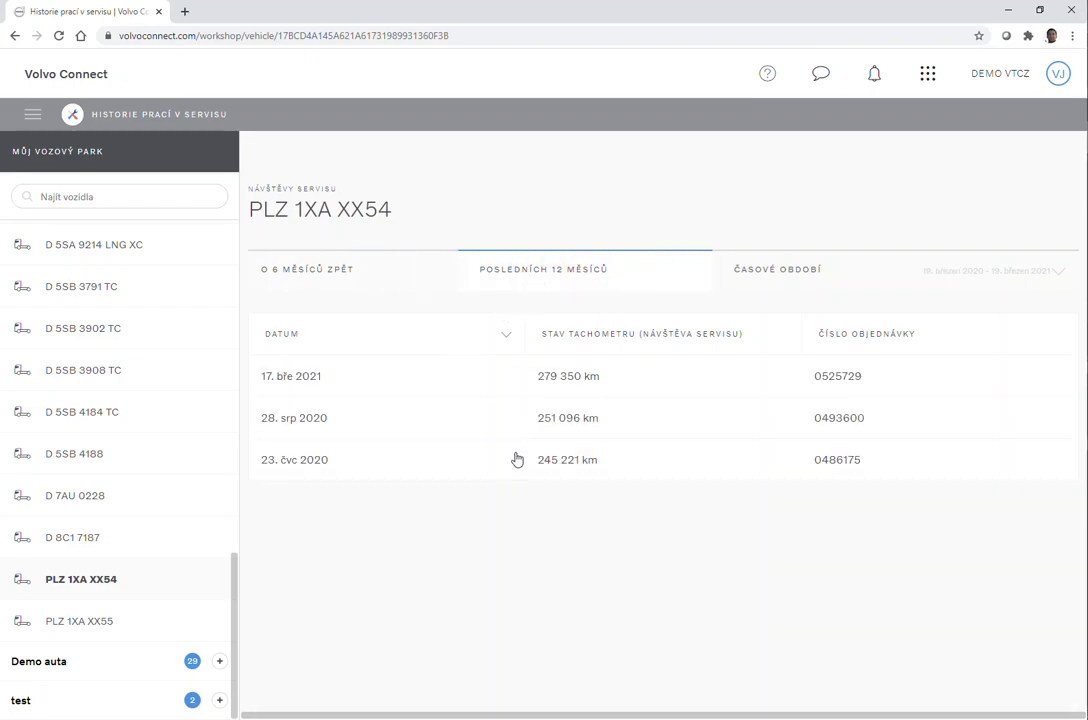
pyautogui.click(821, 270)
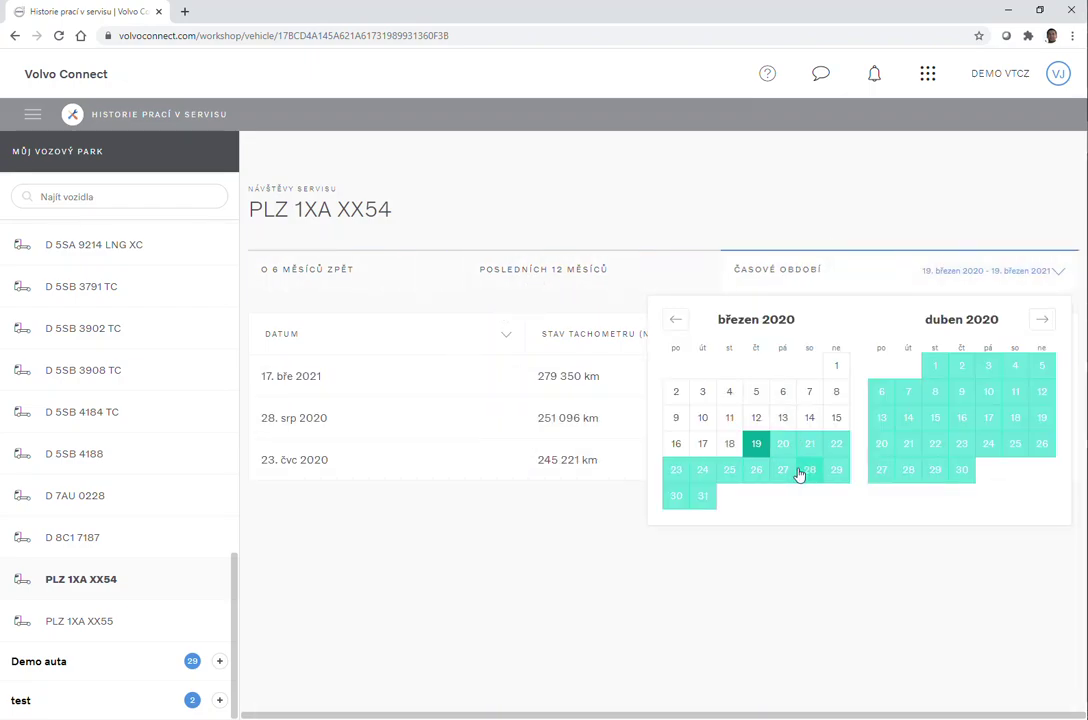
pyautogui.click(524, 521)
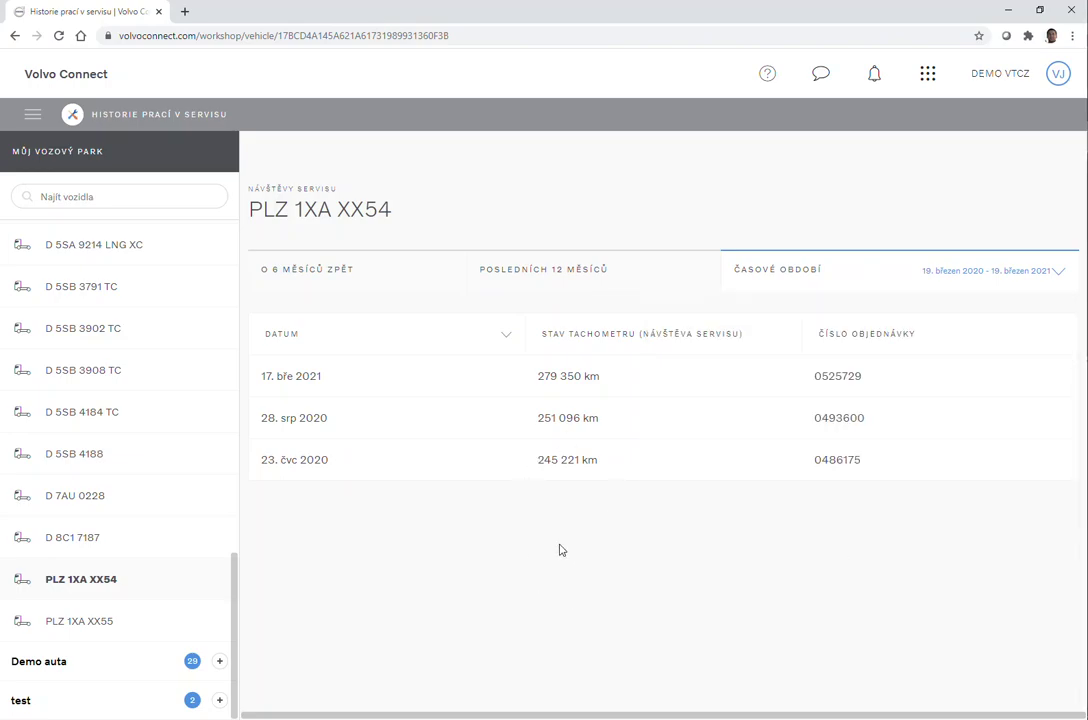
# Open the 28 August 2020 service visit, examine its order information and itemized work, and return to the visit list
pyautogui.click(306, 426)
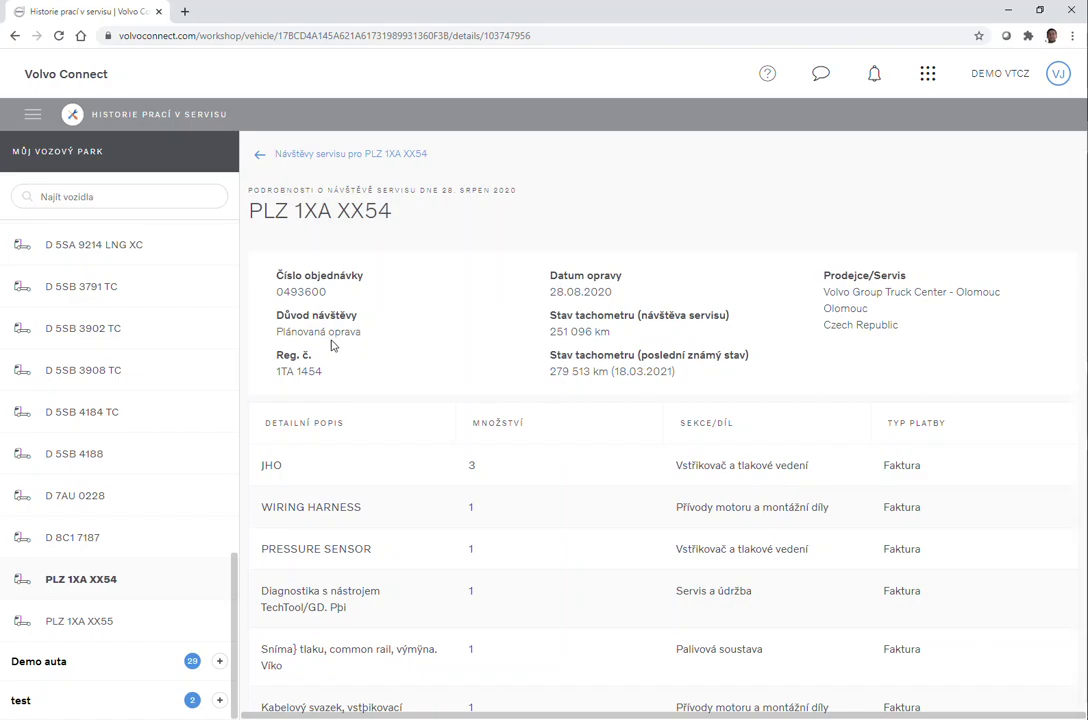
pyautogui.moveTo(288, 270); pyautogui.dragTo(612, 332)
pyautogui.scroll(-1, 706, 367)
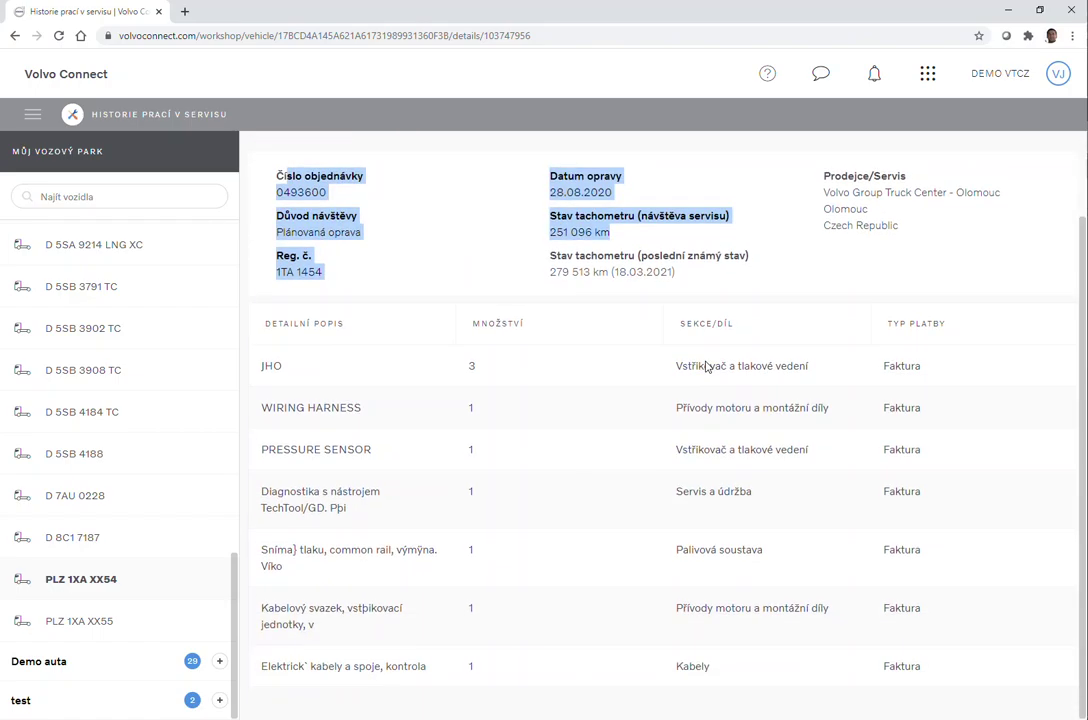
pyautogui.scroll(1, 706, 372)
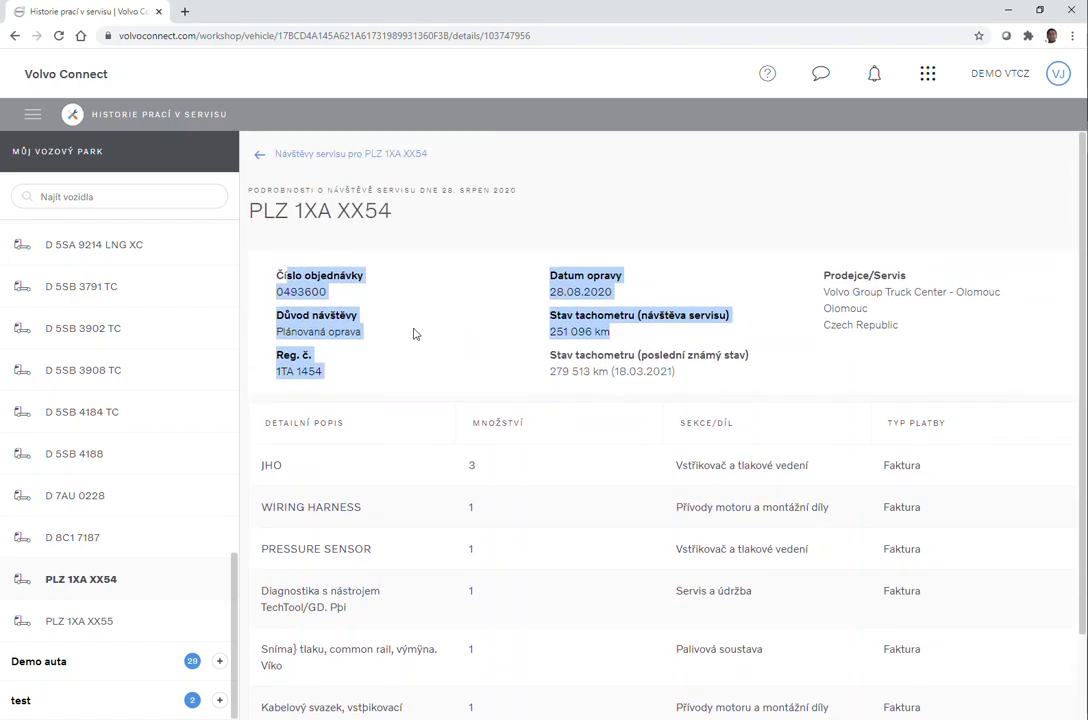
pyautogui.click(260, 158)
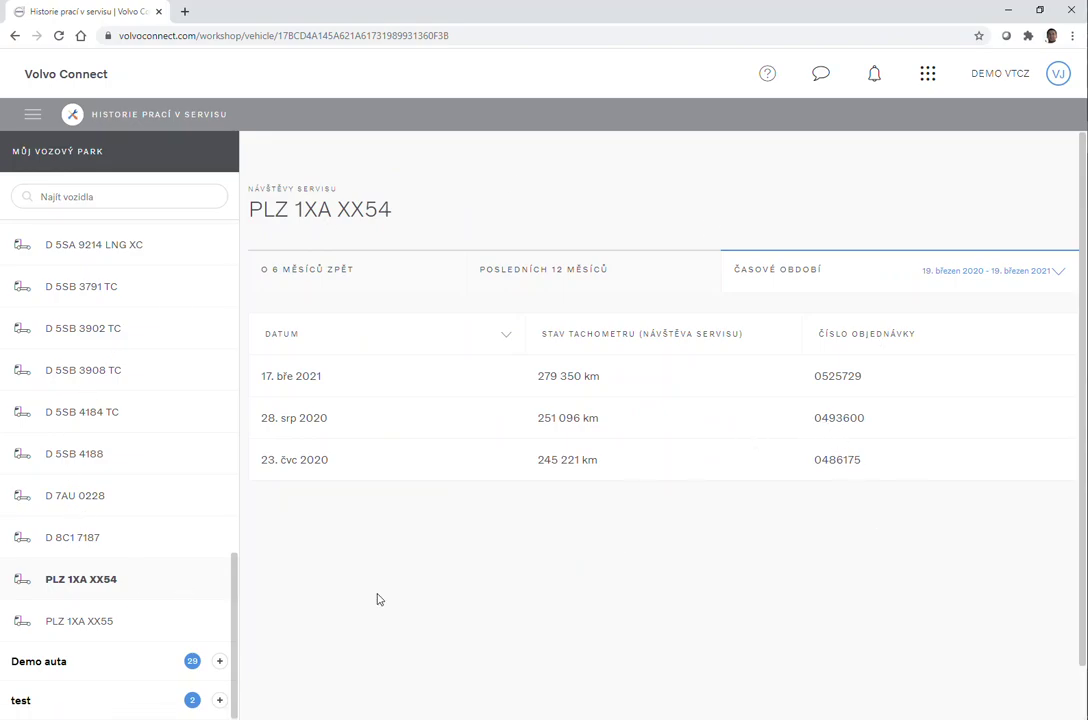
# Switch to the fleet section (Majetkové položky) and open its vehicle overview
pyautogui.click(925, 75)
pyautogui.click(873, 185)
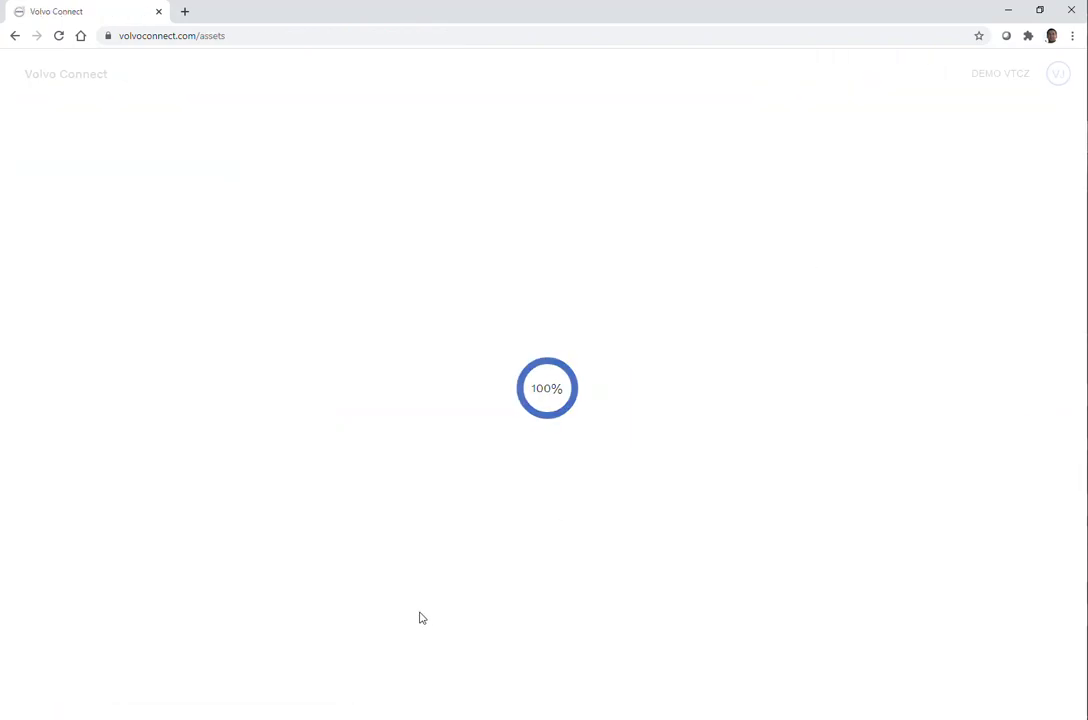
pyautogui.click(103, 254)
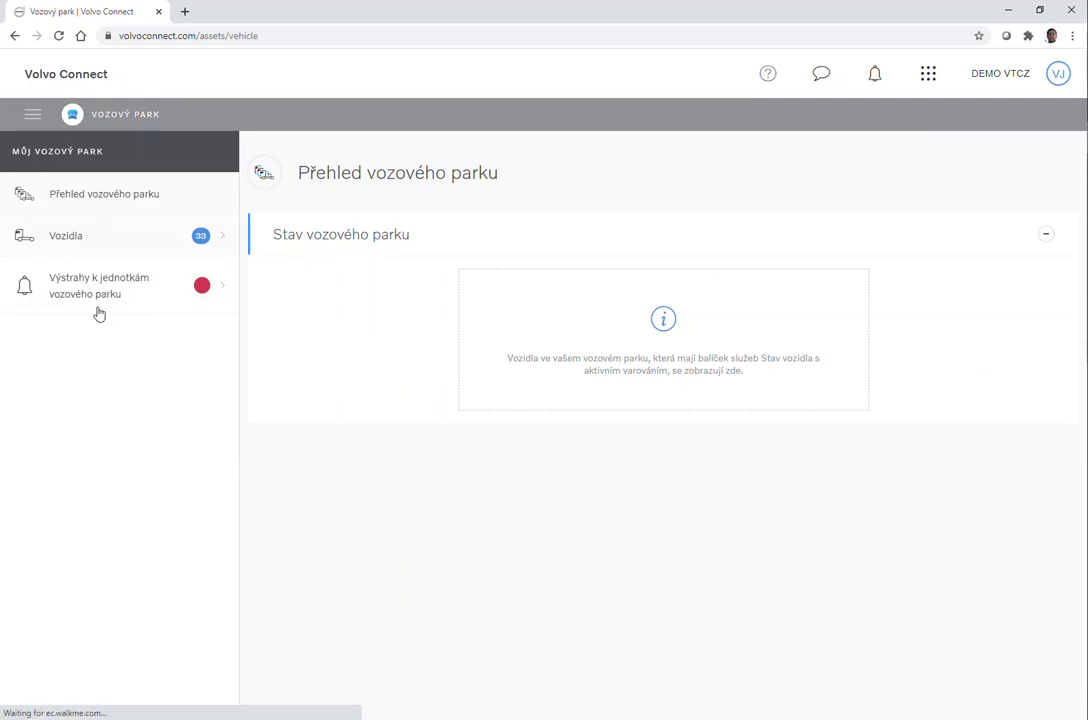
pyautogui.click(70, 290)
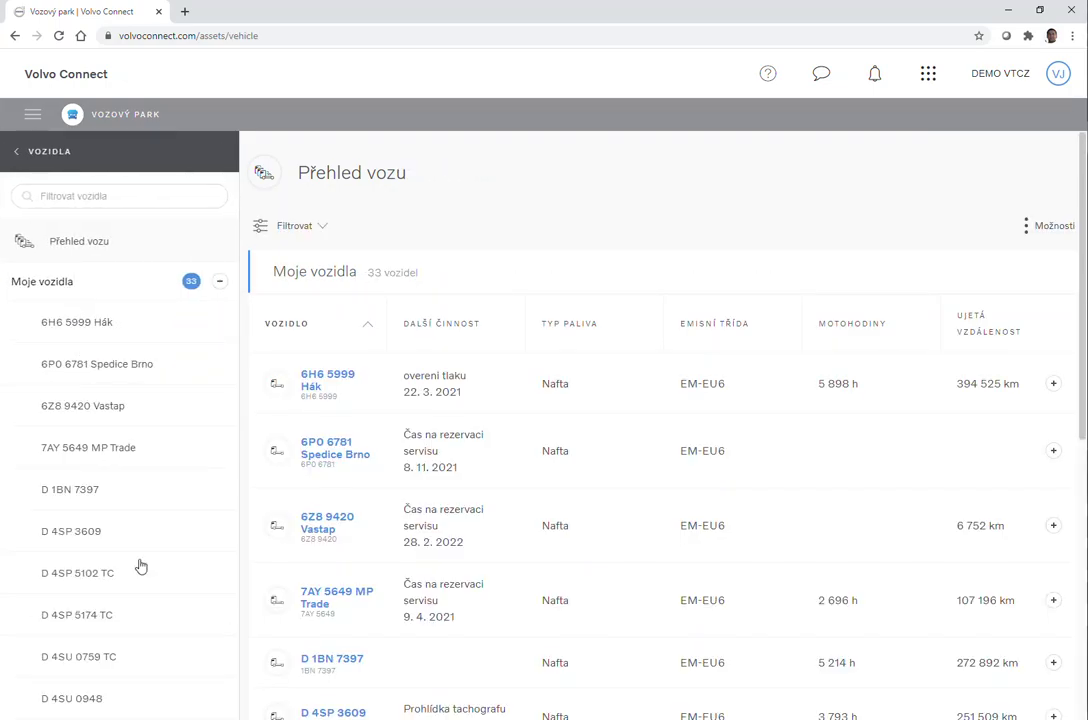
# Look through the vehicle list in the fleet overview and switch to the Logbook section
pyautogui.scroll(-10, 163, 562)
pyautogui.scroll(10, 163, 562)
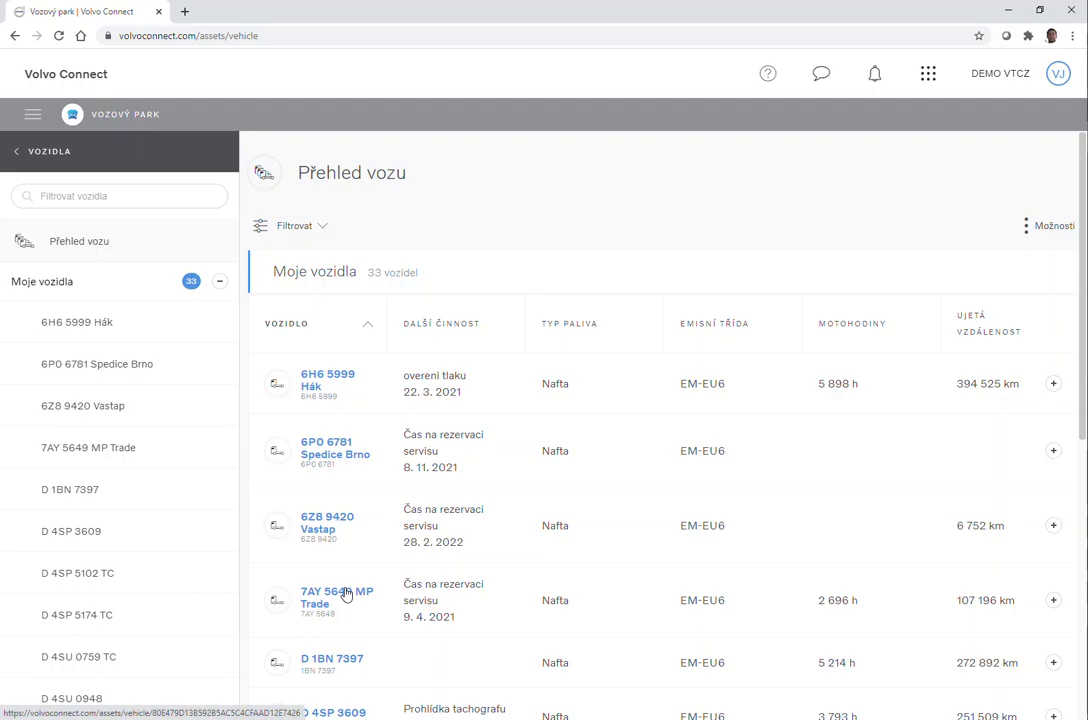
pyautogui.click(925, 80)
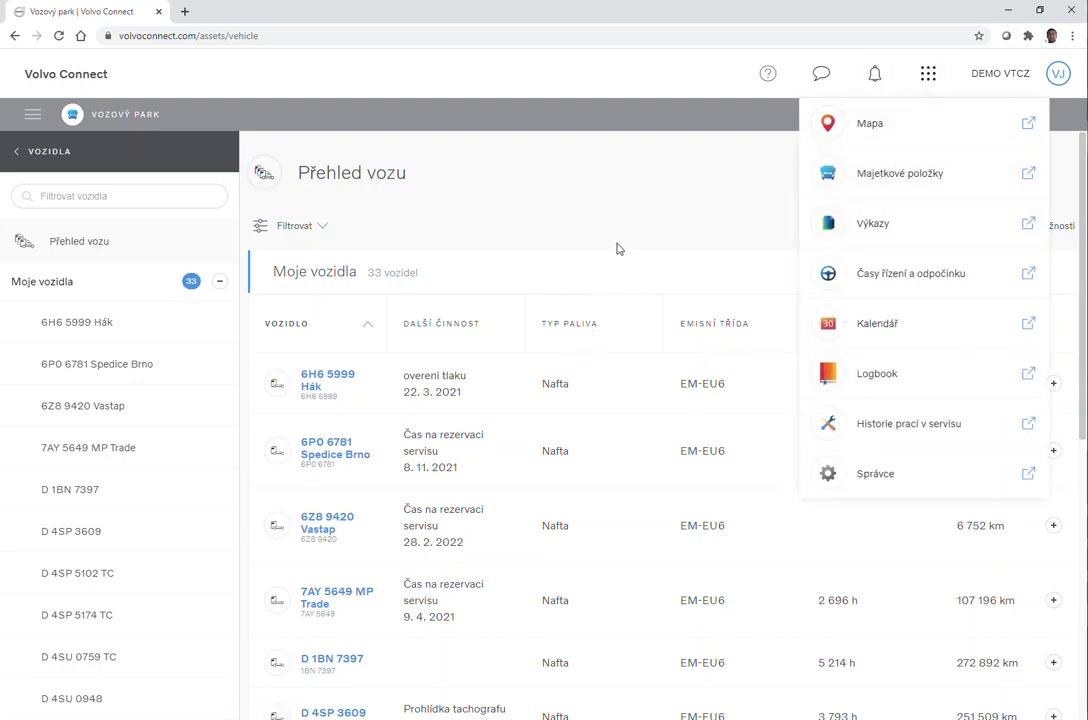
pyautogui.click(876, 378)
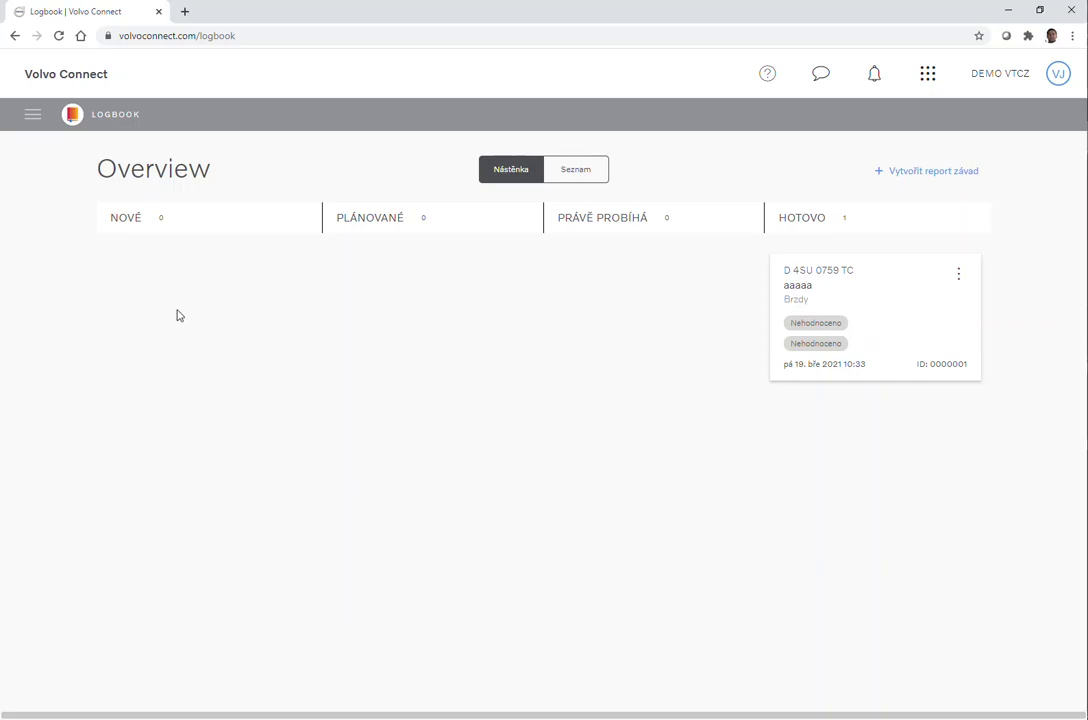
pyautogui.click(905, 172)
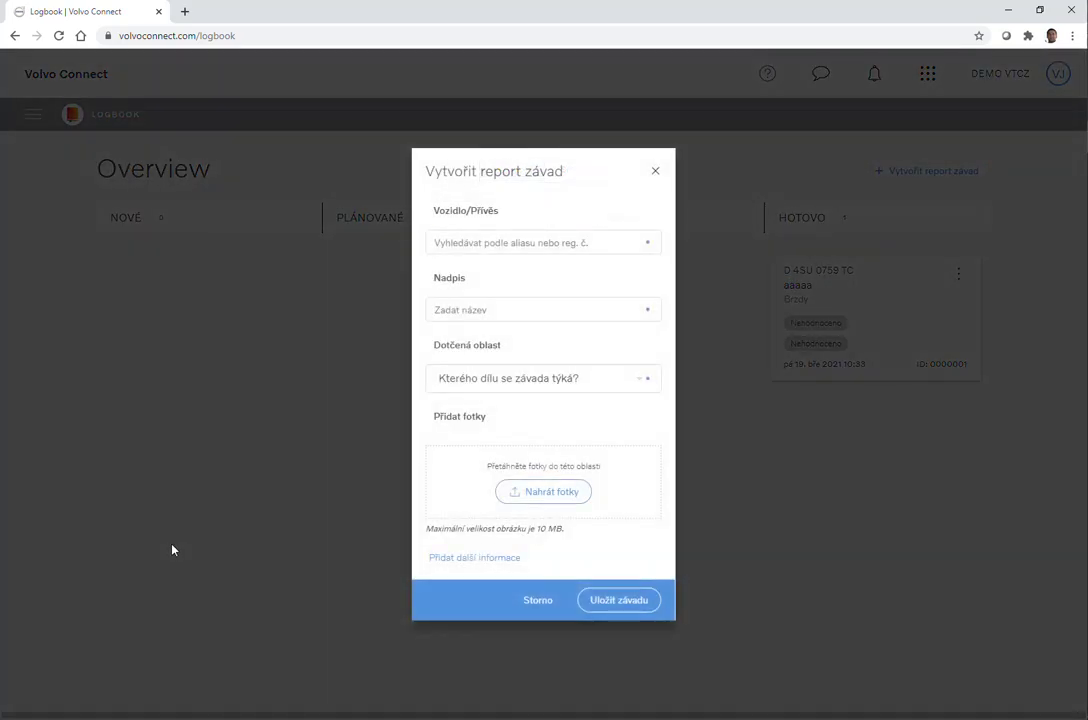
pyautogui.click(490, 246)
pyautogui.click(474, 370)
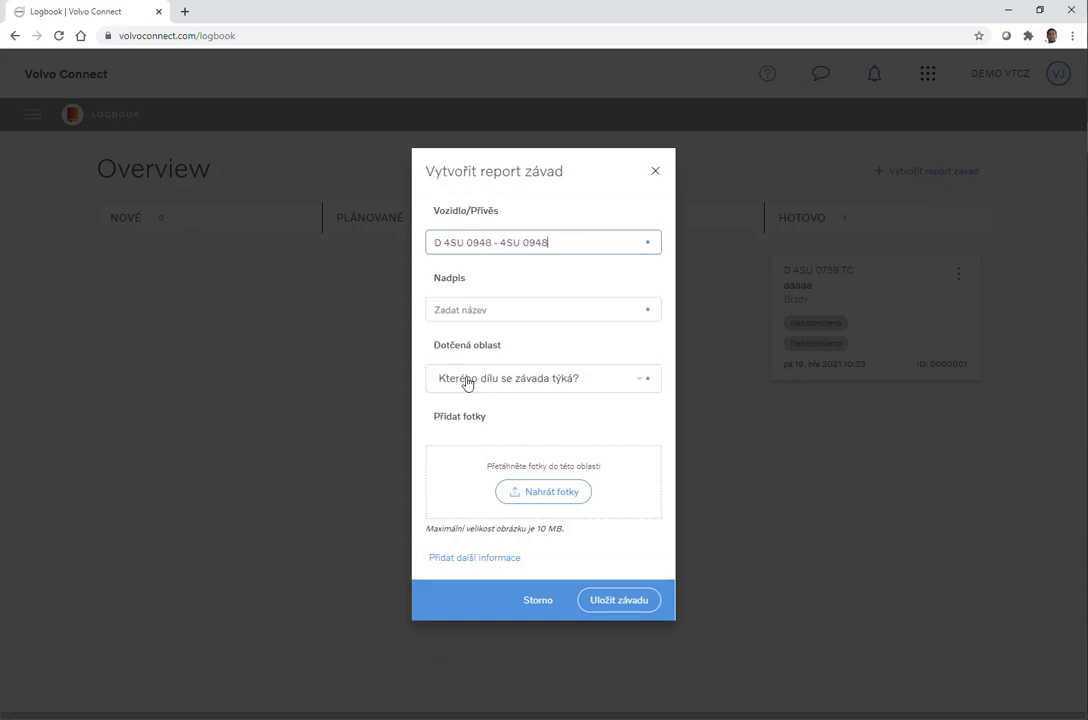
pyautogui.click(542, 311)
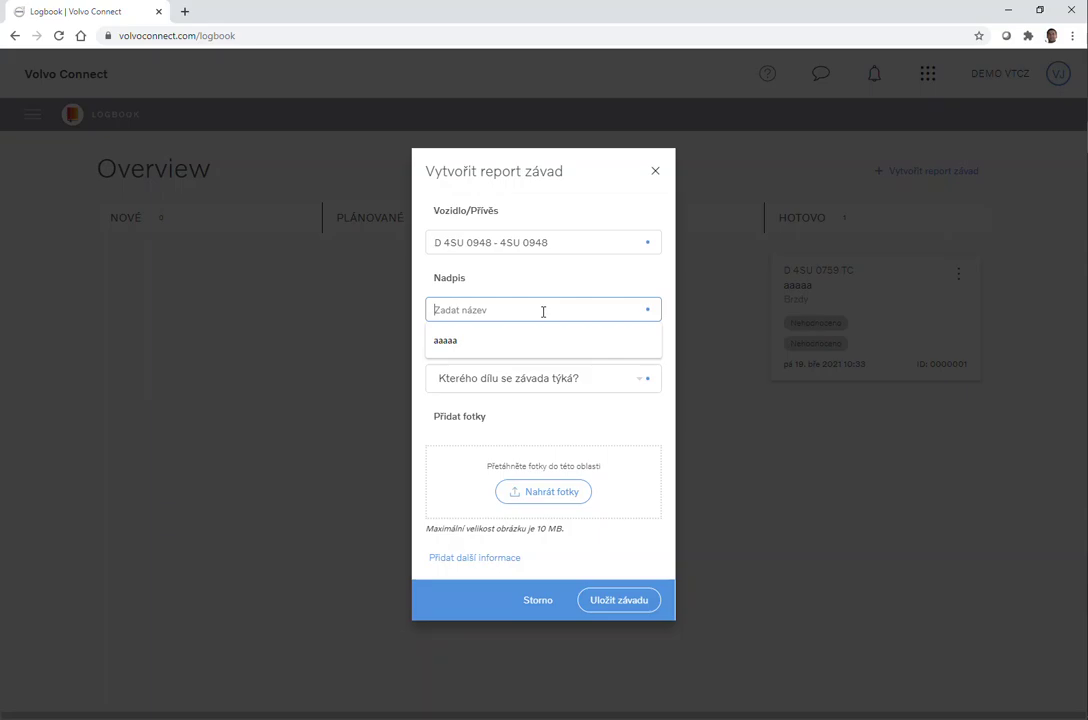
pyautogui.write('potrebuji sterace')
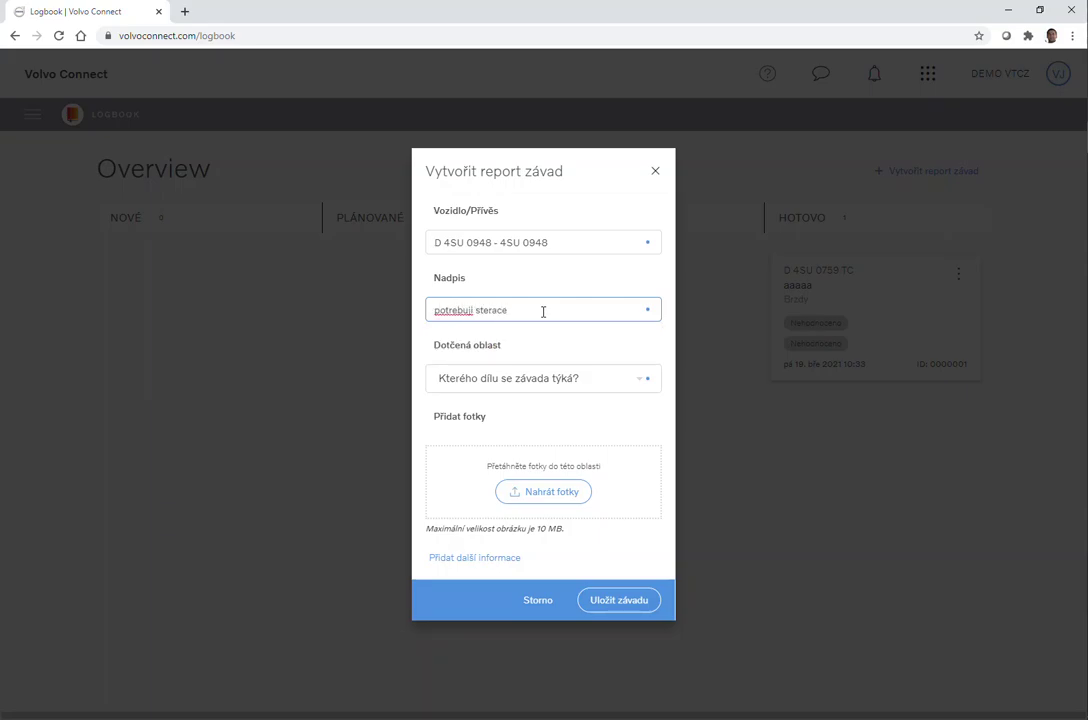
# Set the defect report's affected area (Dotčená oblast) to Ostatní
pyautogui.click(629, 373)
pyautogui.scroll(-5, 600, 495)
pyautogui.scroll(5, 580, 505)
pyautogui.scroll(-5, 579, 507)
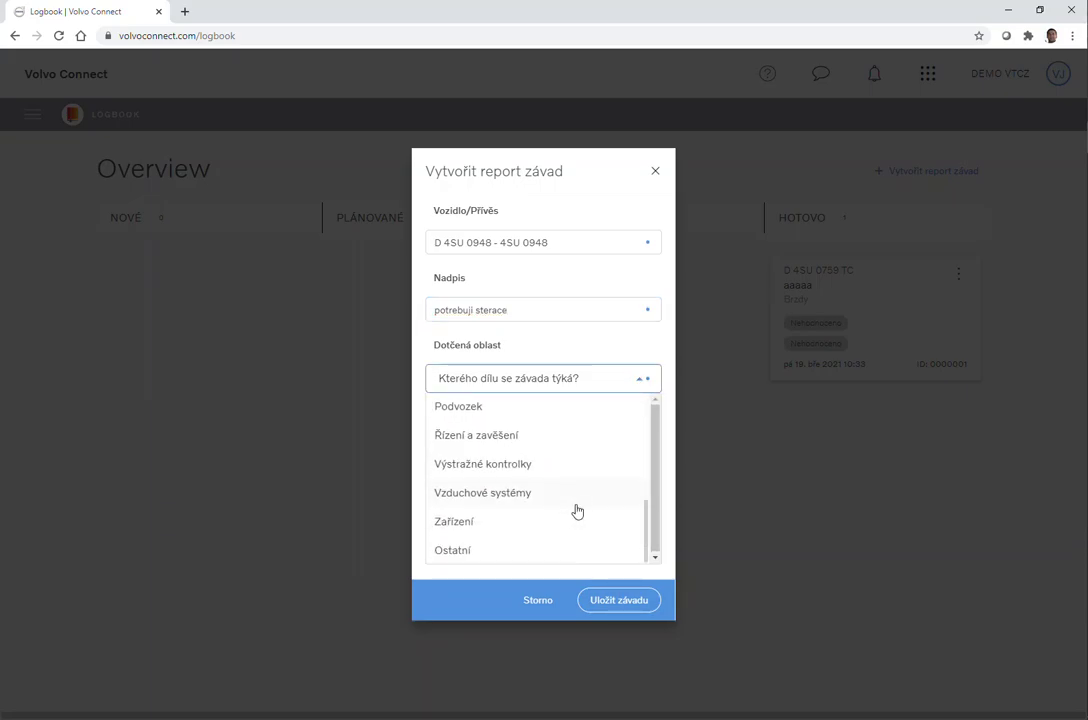
pyautogui.click(478, 553)
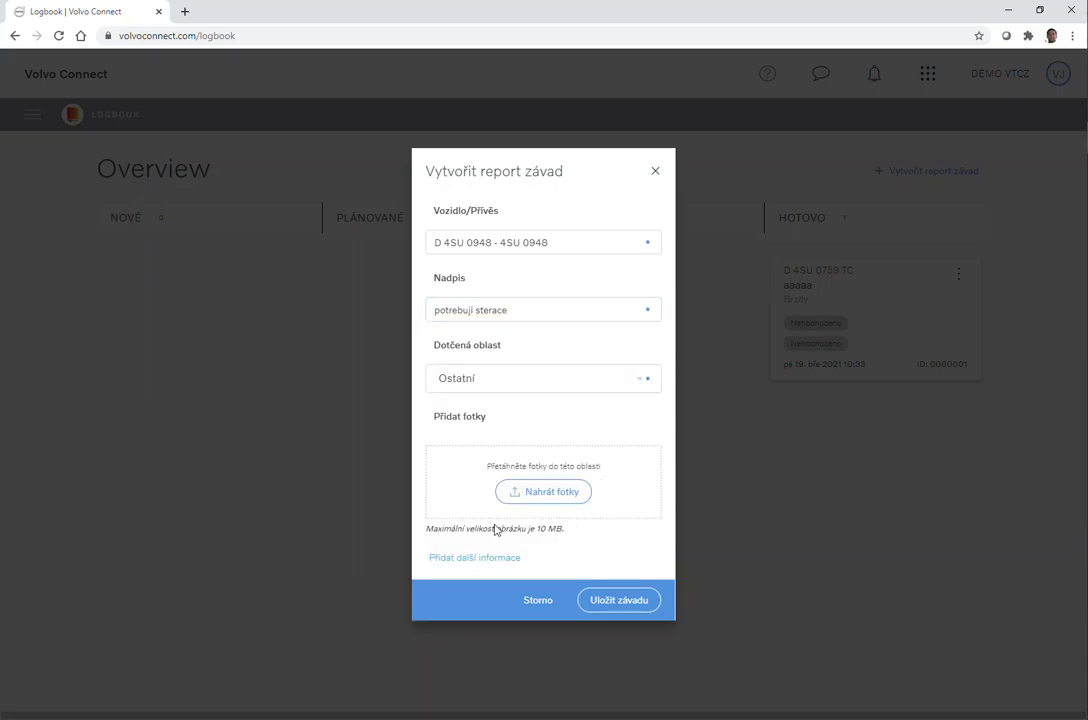
# Change the defect report's title to "opotrebovane sterace" and save the report
pyautogui.click(435, 309)
pyautogui.write('o')
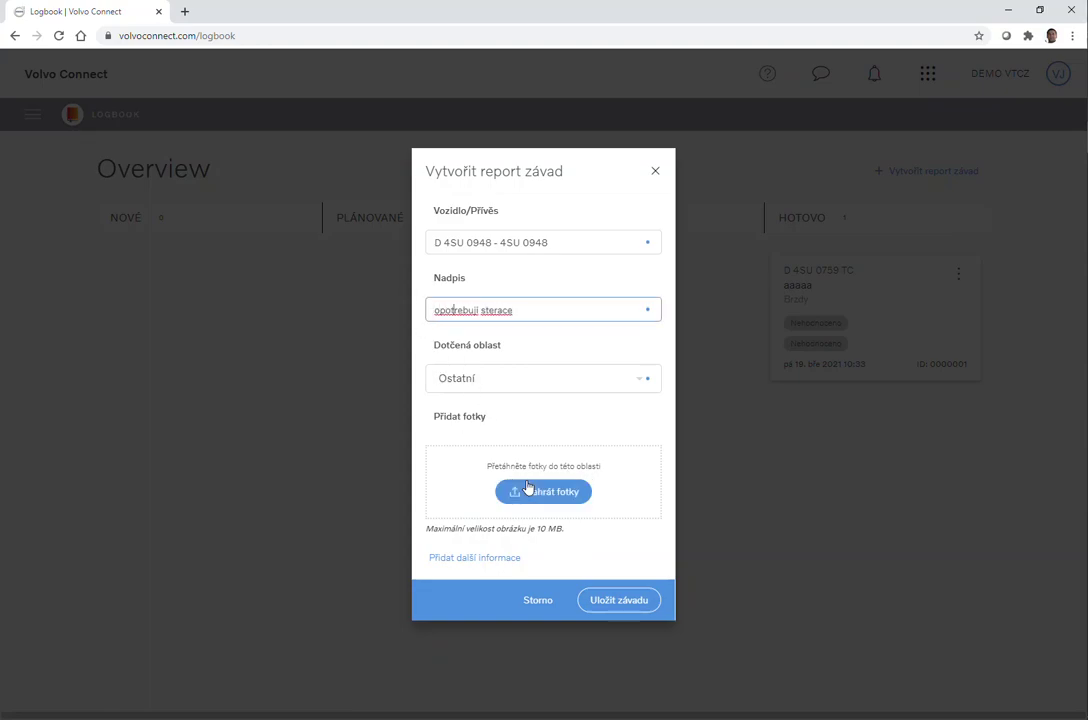
pyautogui.press('BackSpace')
pyautogui.press('BackSpace')
pyautogui.press('BackSpace')
pyautogui.write('ovane')
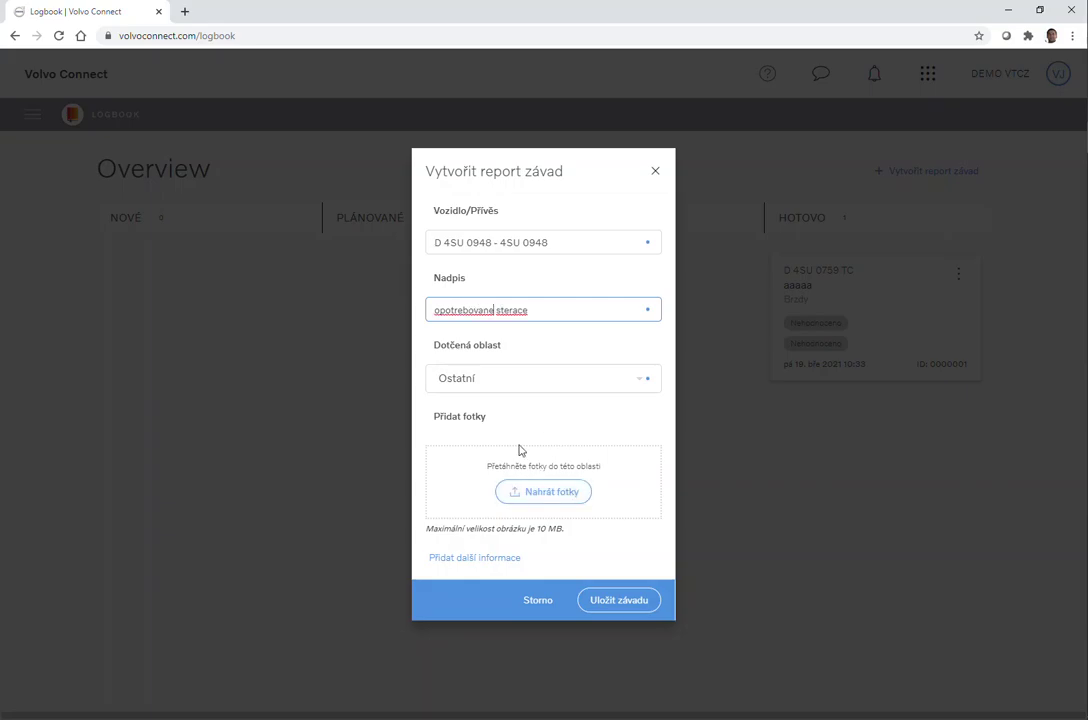
pyautogui.click(625, 600)
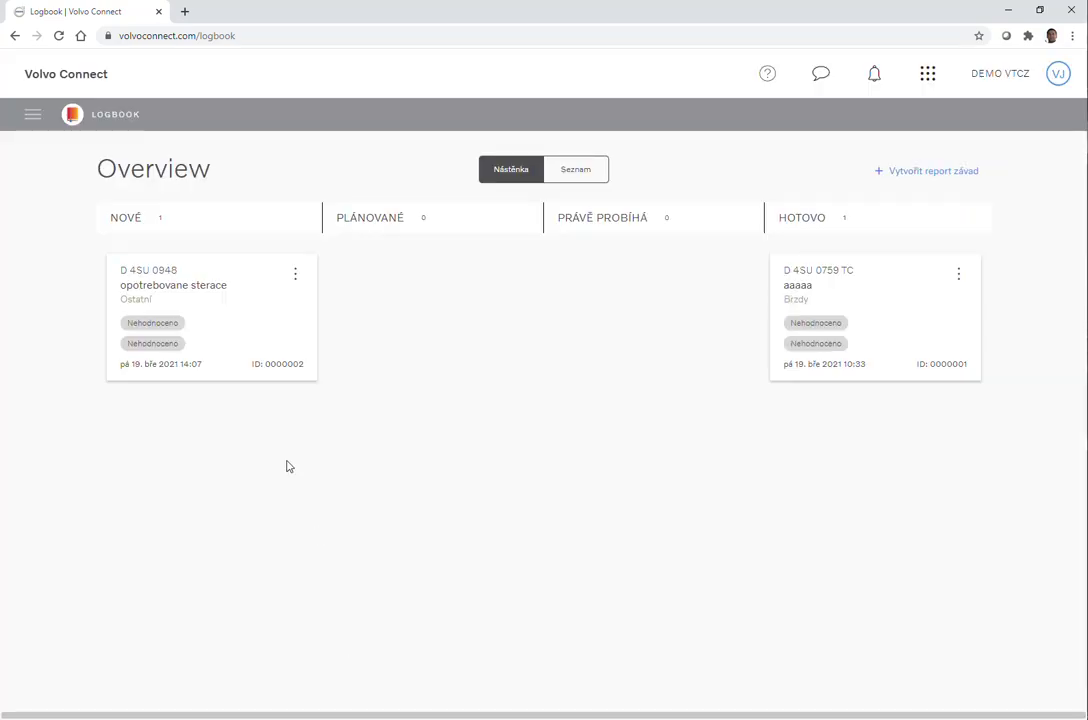
pyautogui.moveTo(209, 311); pyautogui.dragTo(236, 348)
pyautogui.click(295, 275)
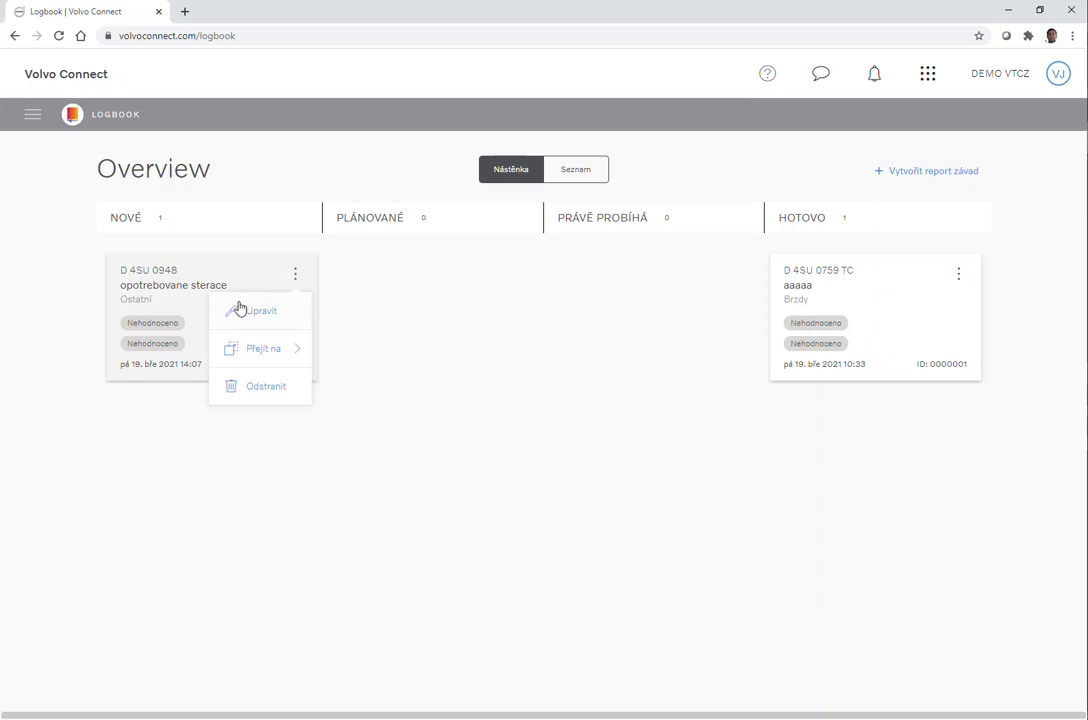
pyautogui.click(262, 352)
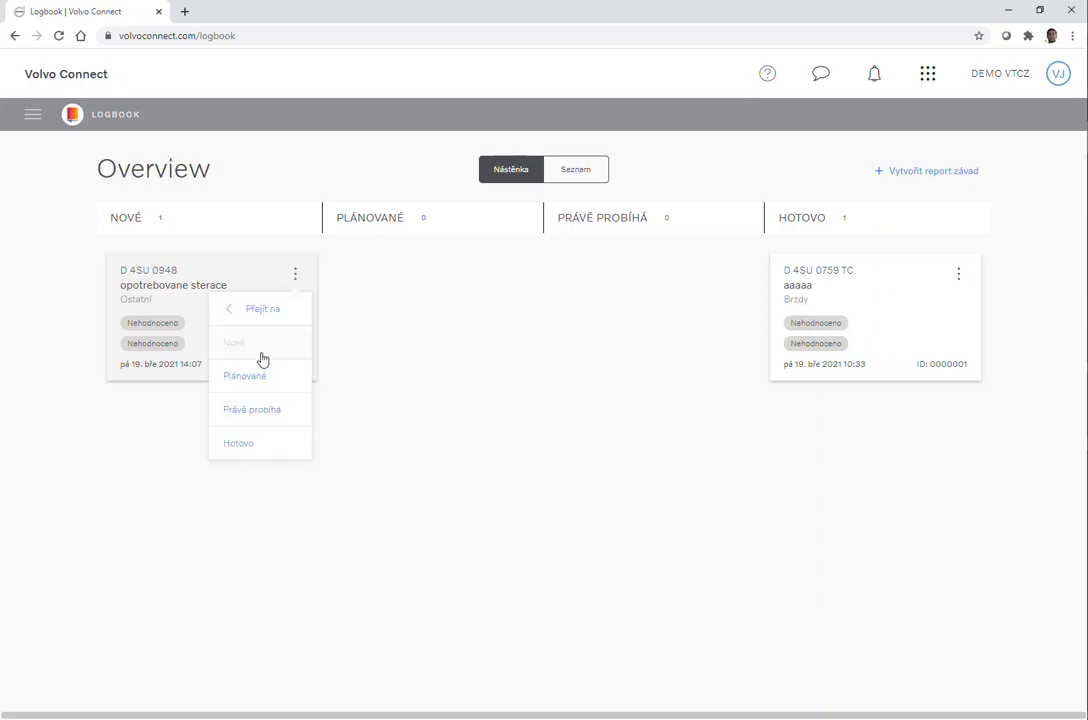
pyautogui.click(236, 446)
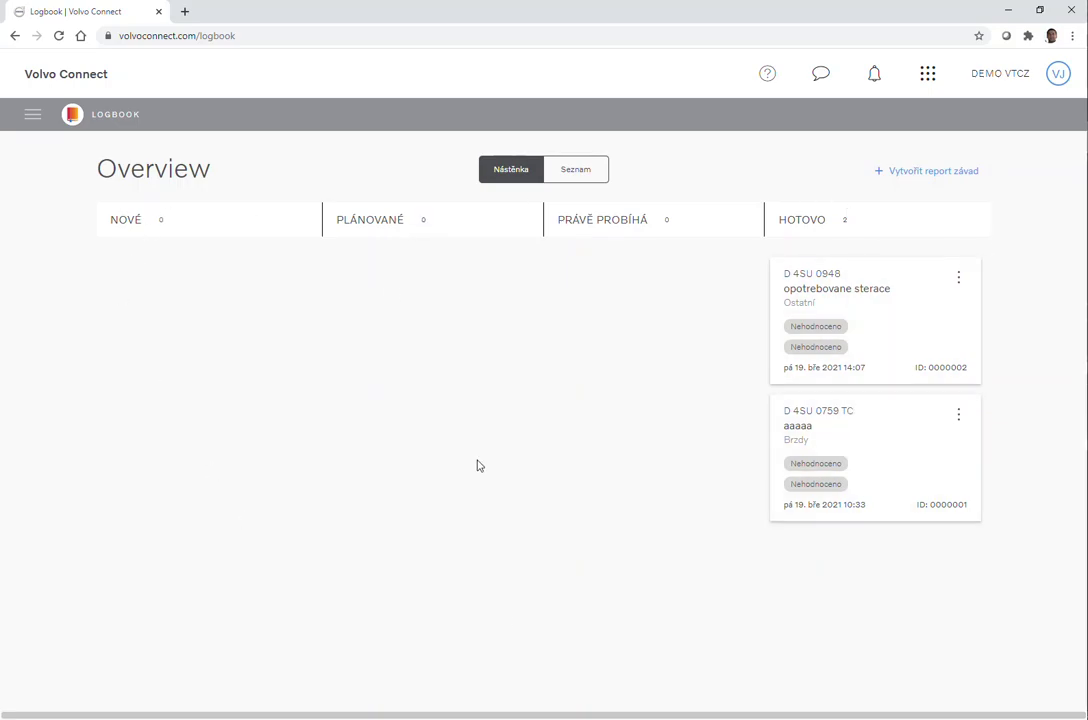
# Show the logbook as a list (Seznam), view the reports under Hotovo, and return to the dashboard
pyautogui.click(595, 176)
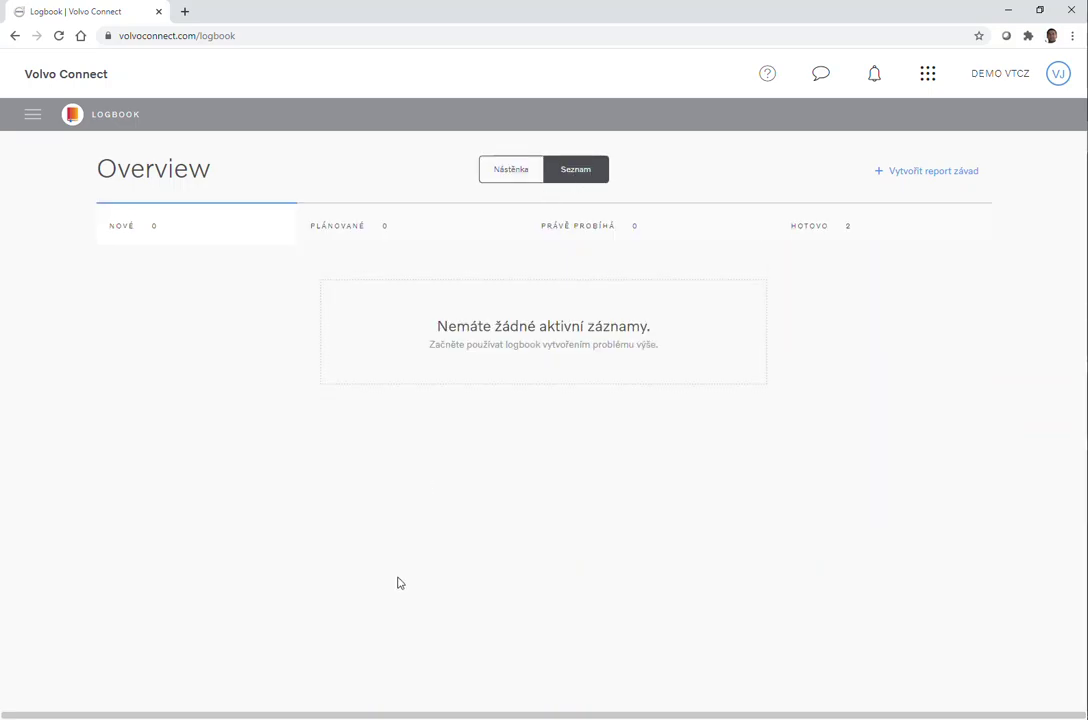
pyautogui.click(811, 229)
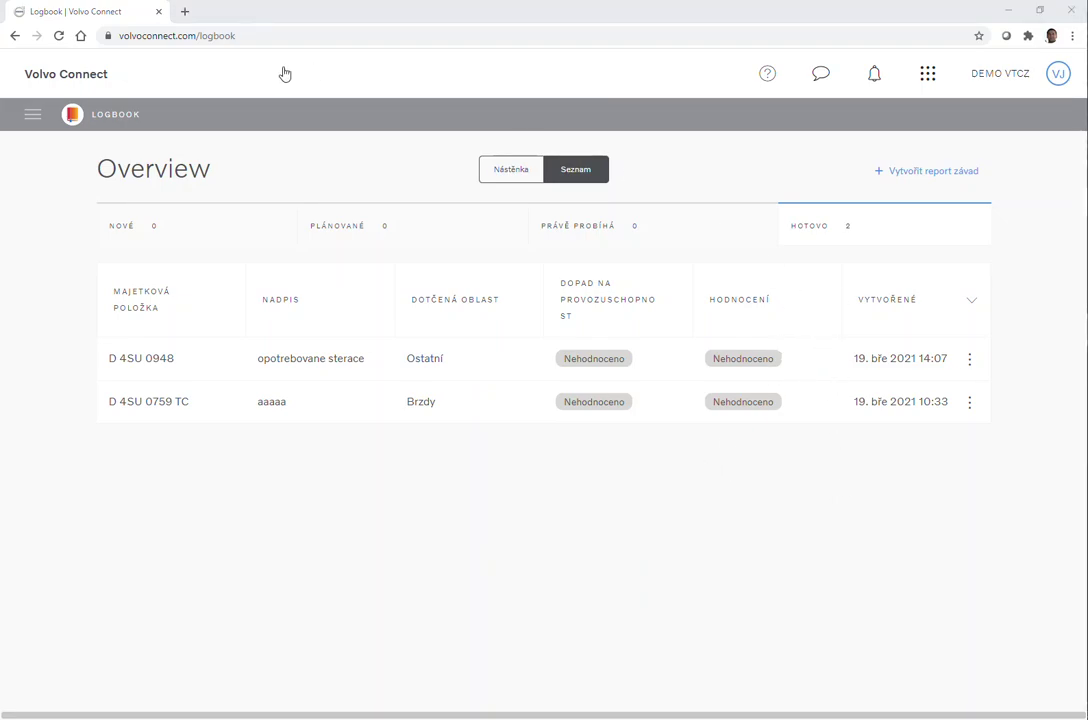
pyautogui.click(58, 72)
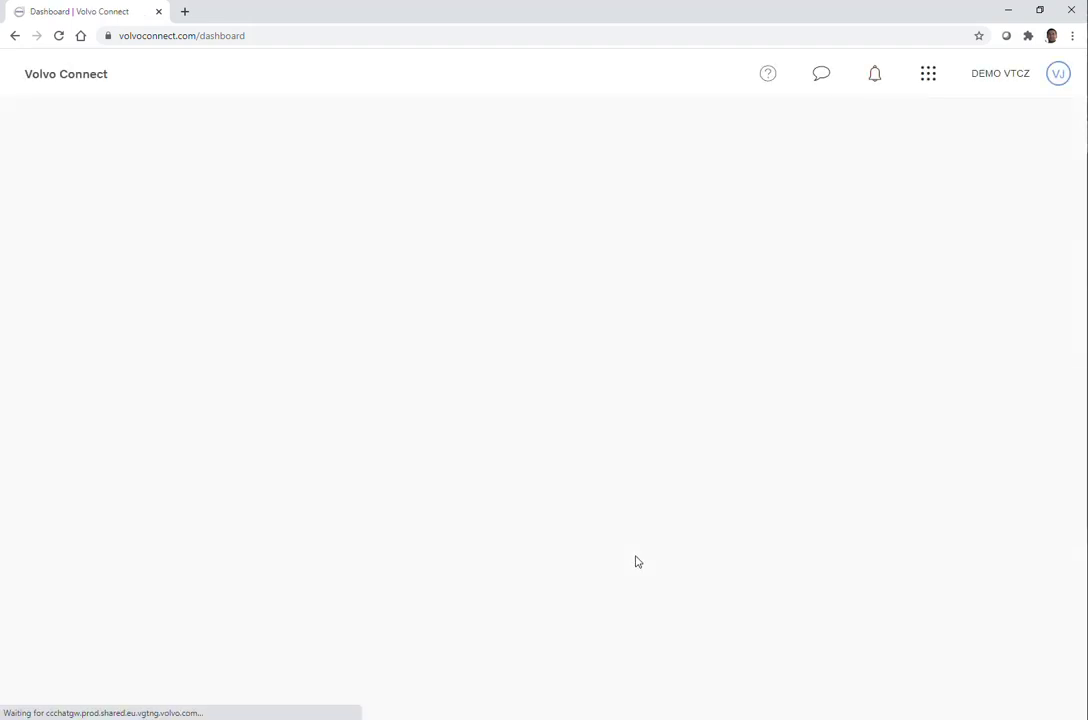